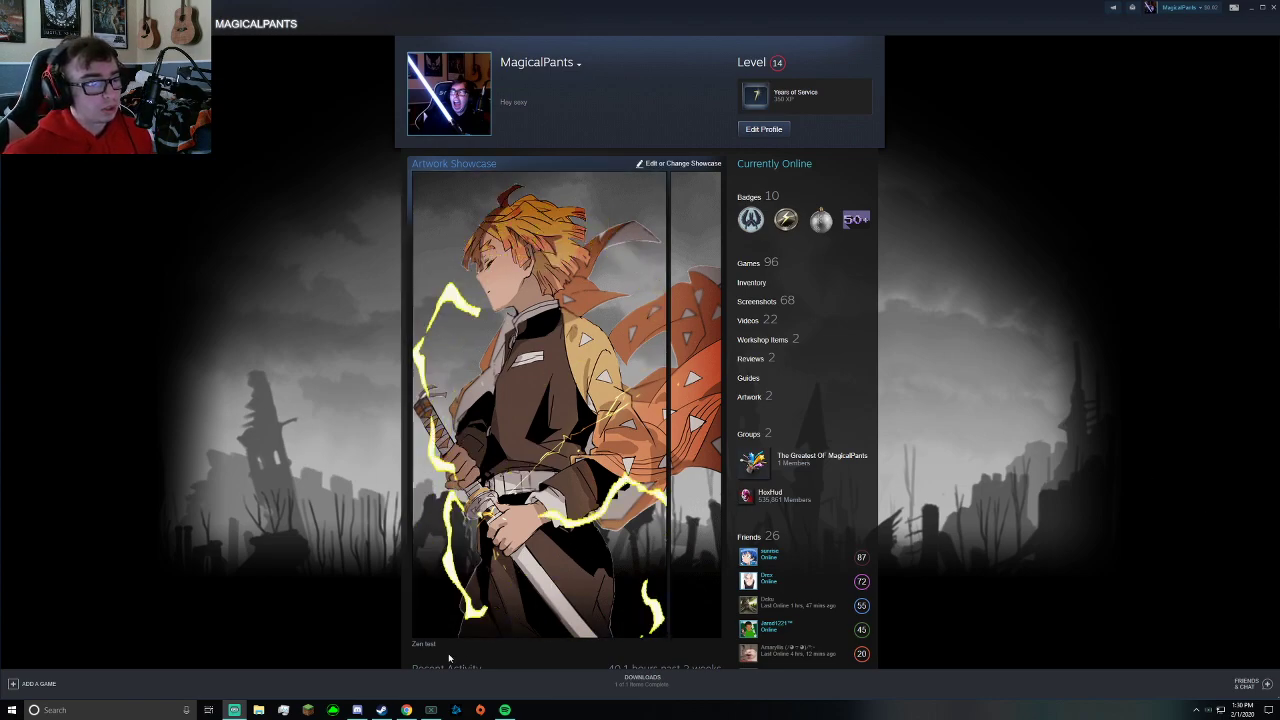
Switch to the DeviantArt tab and scroll the Itachi Uchiha artwork page to its Download and Background links
left_click(408, 711)
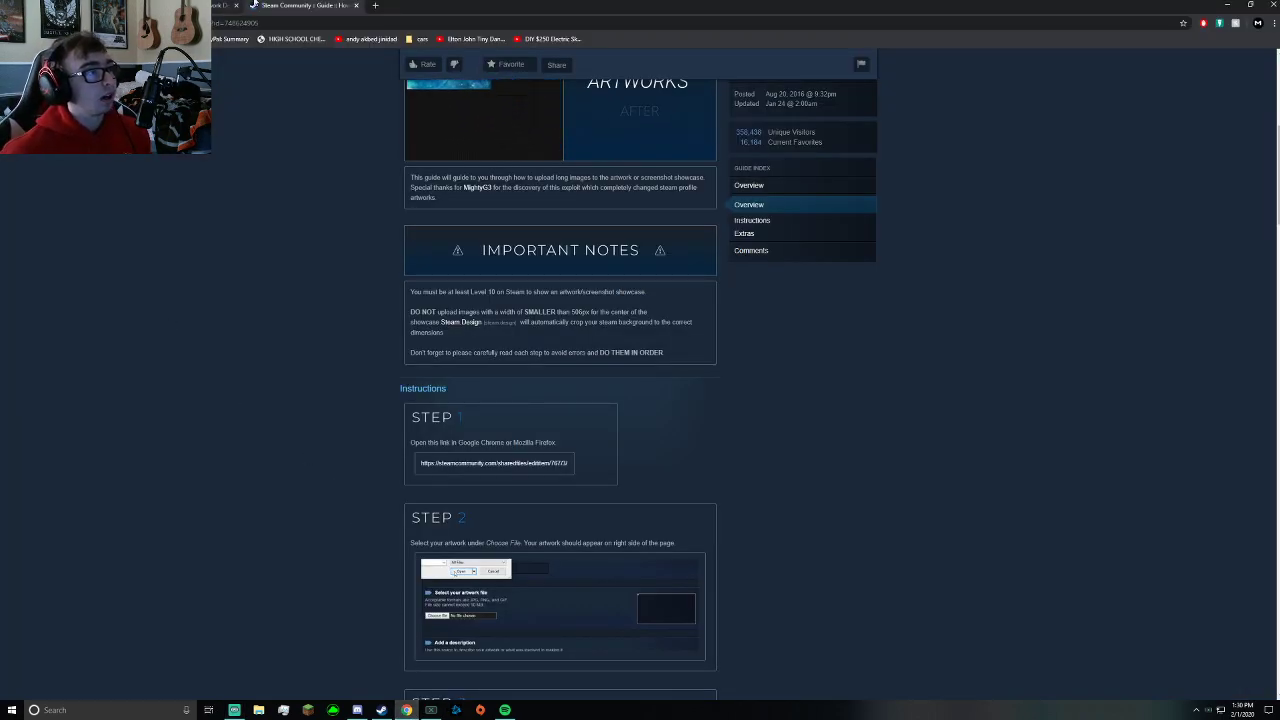
left_click(222, 5)
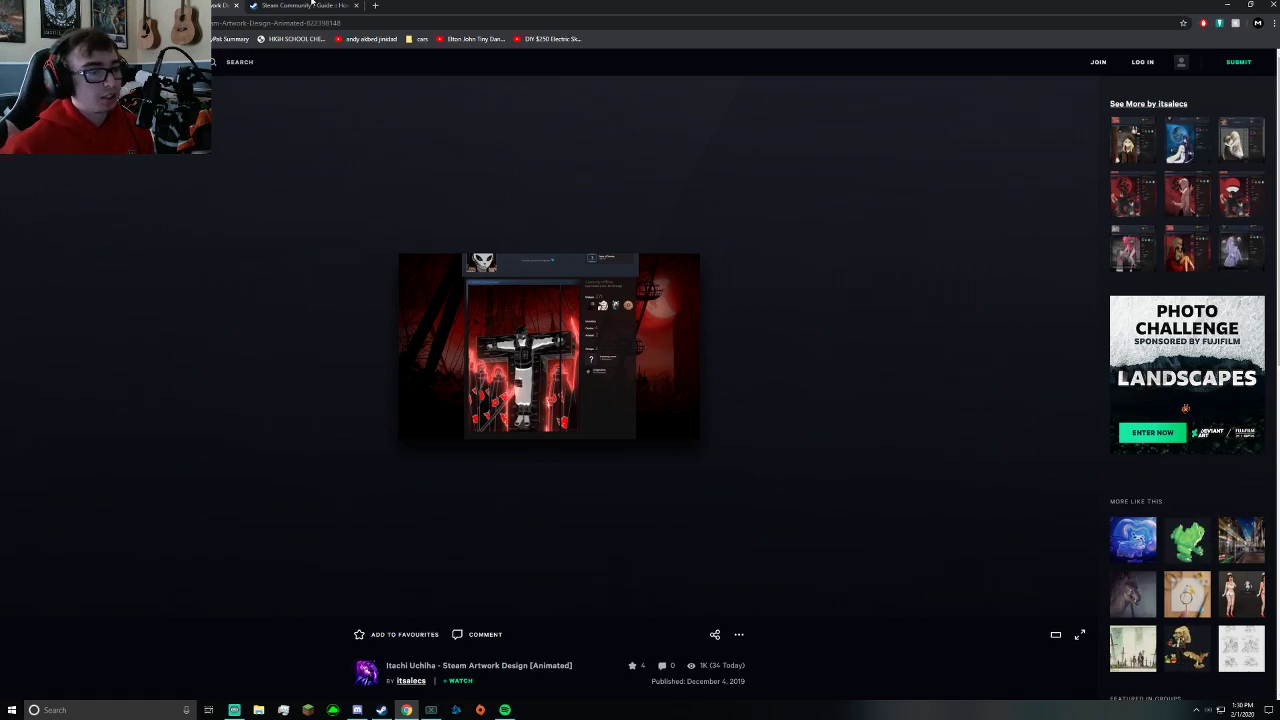
scroll(540, 423, "down", 2)
scroll(536, 428, "up", 1)
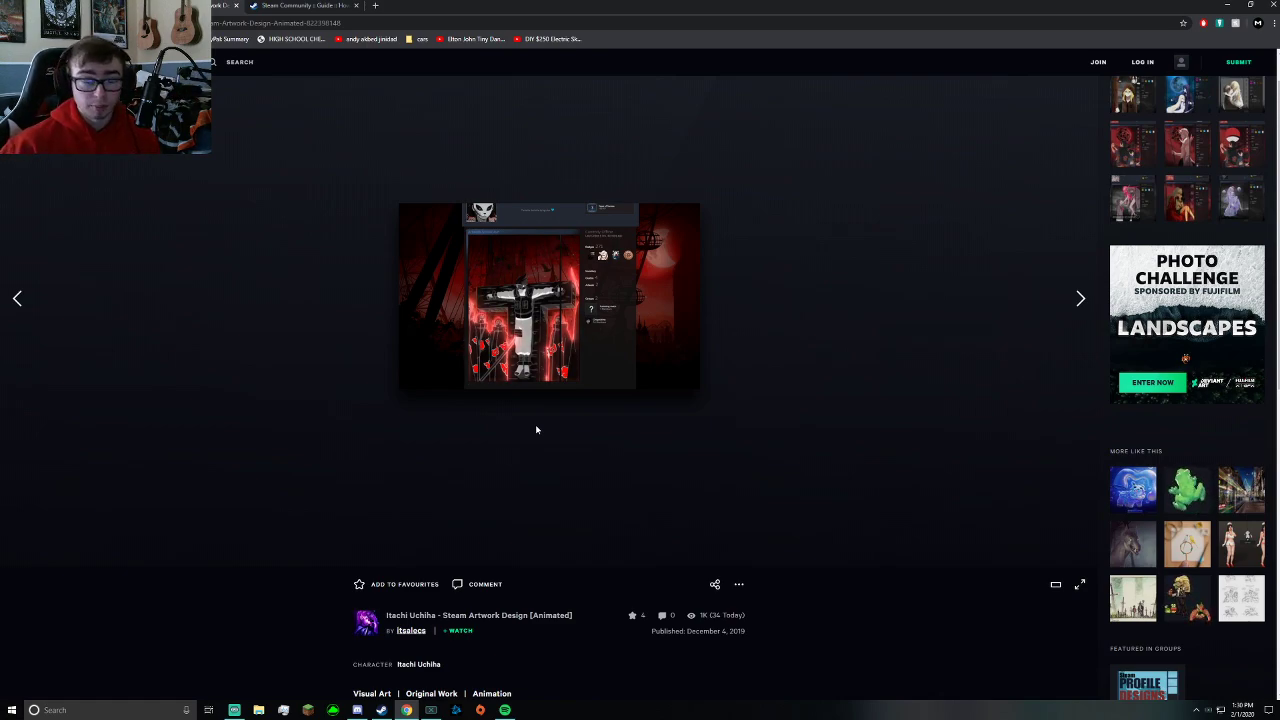
scroll(545, 437, "down", 3)
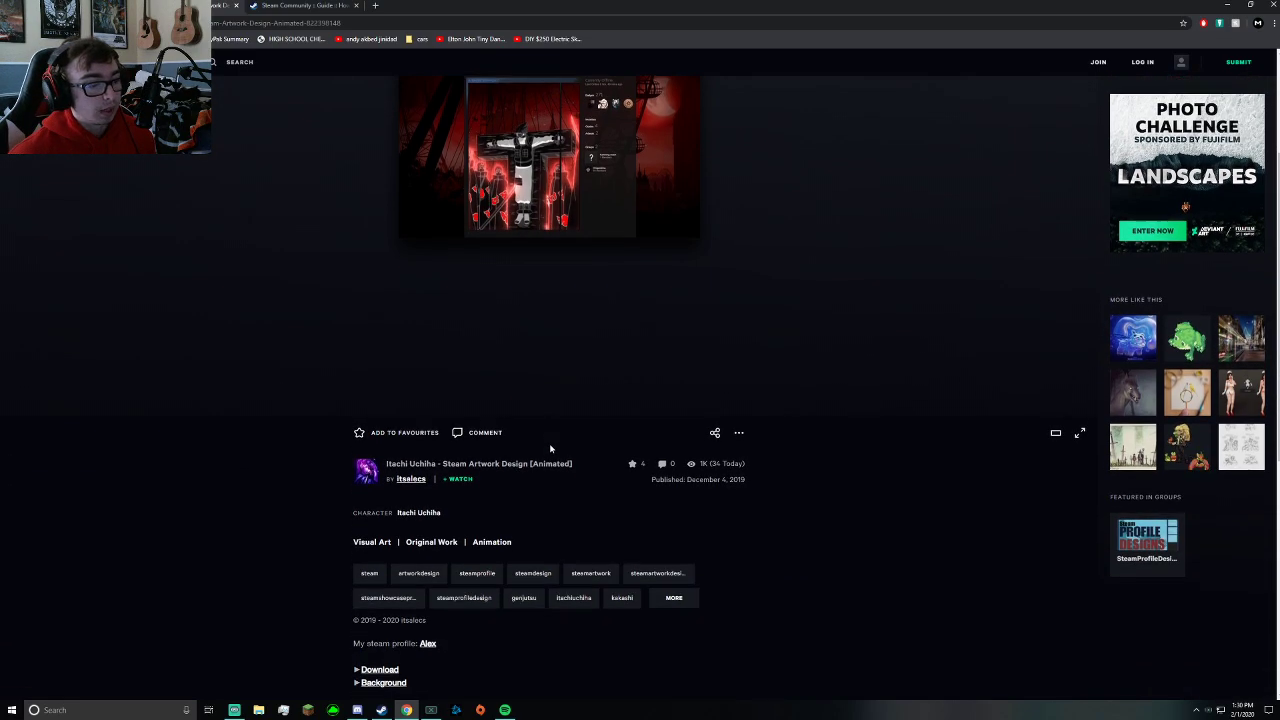
scroll(550, 449, "down", 1)
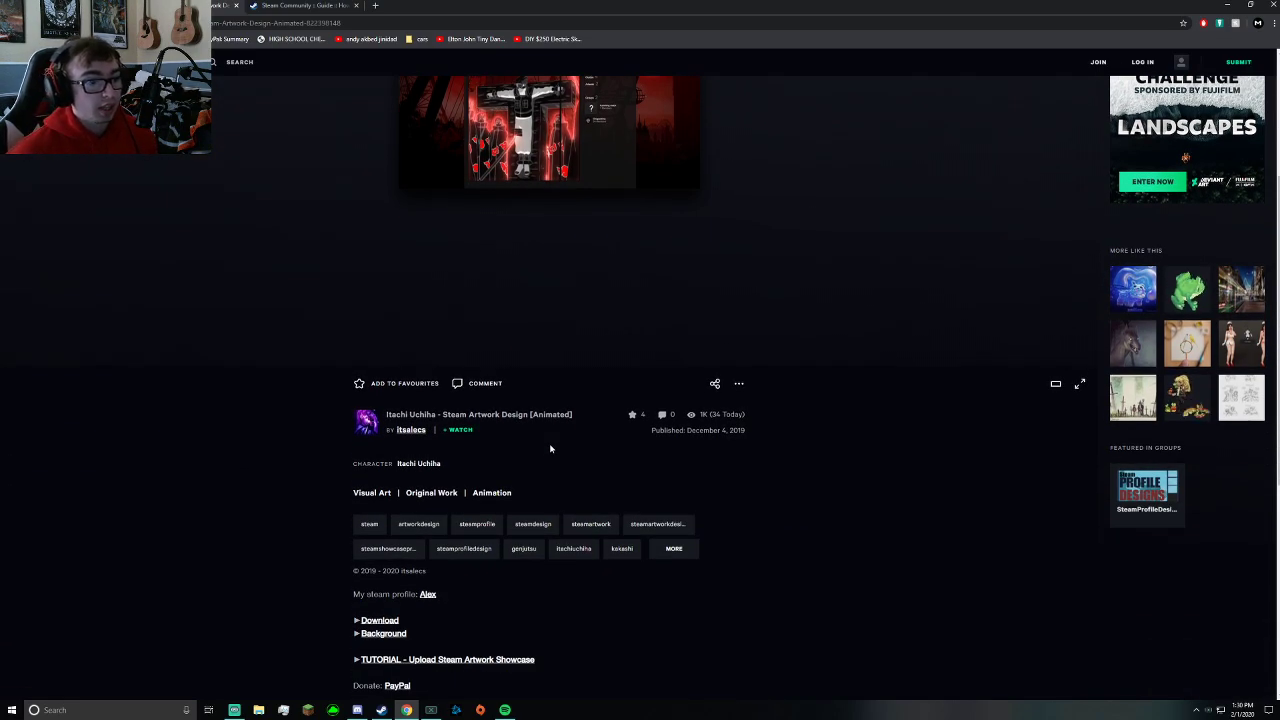
scroll(550, 449, "up", 5)
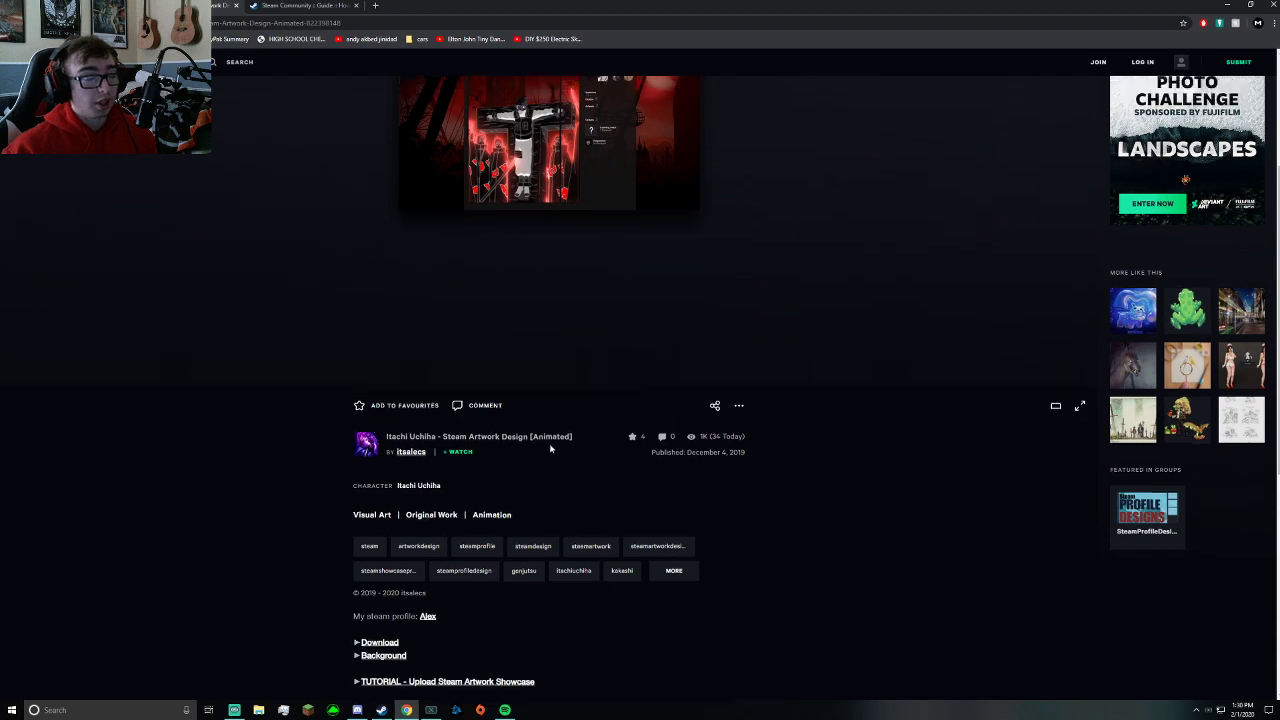
scroll(531, 497, "down", 6)
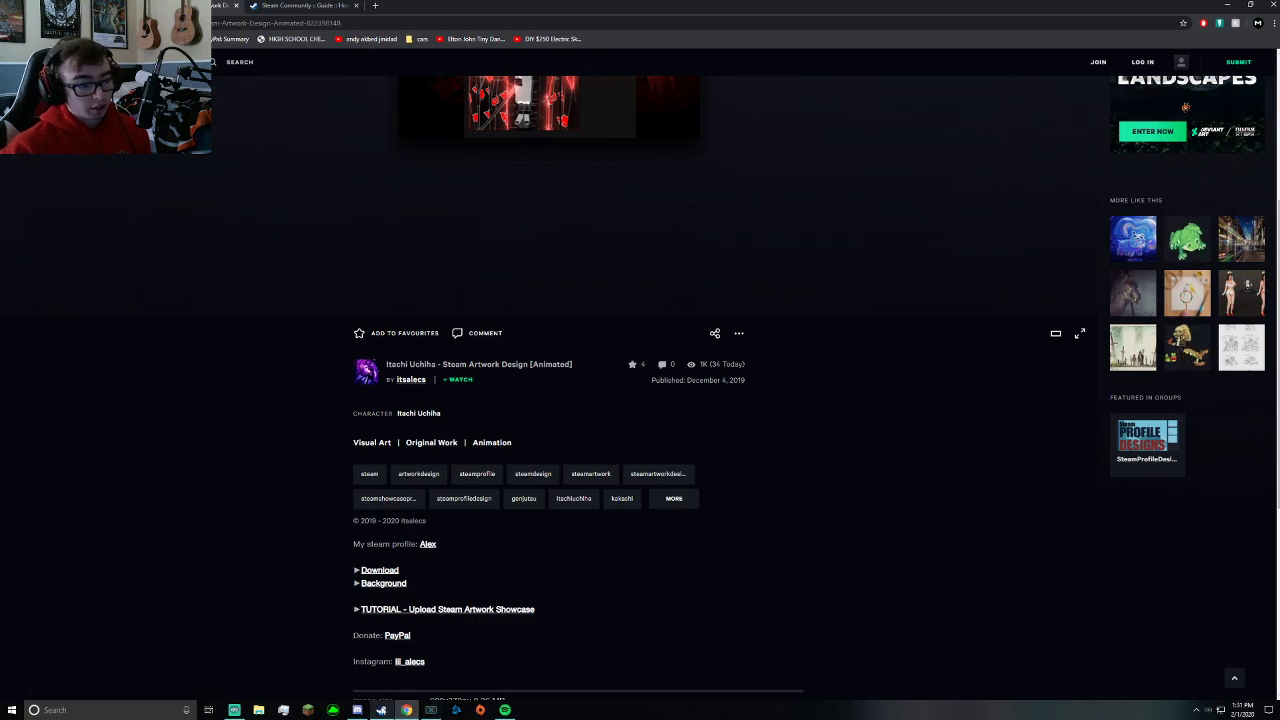
left_click(381, 710)
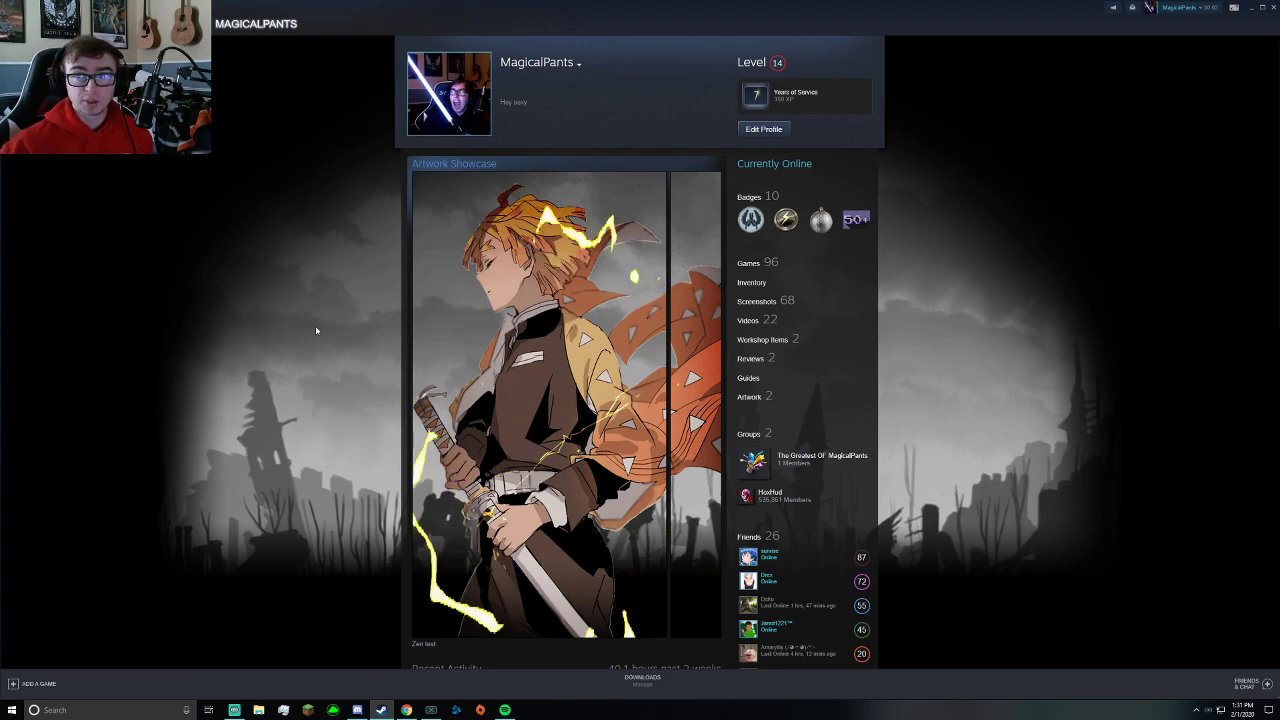
key("alt+Tab")
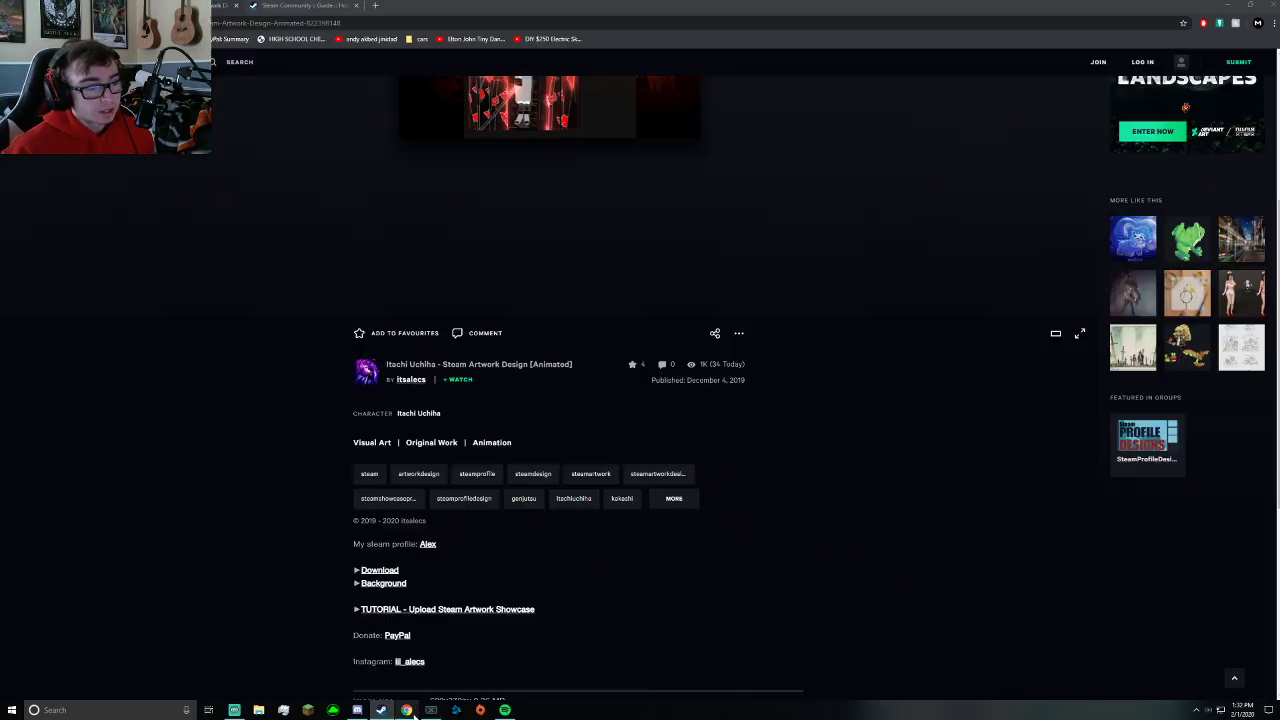
left_click(389, 583)
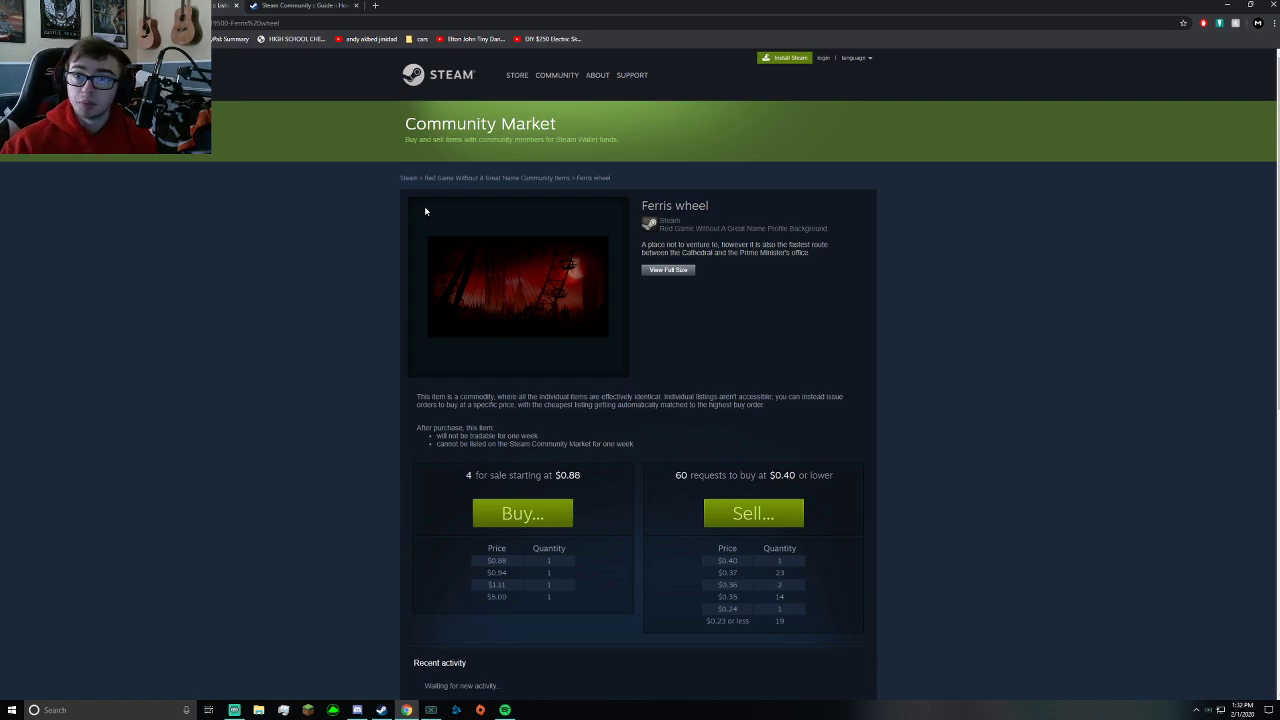
scroll(520, 460, "down", 1)
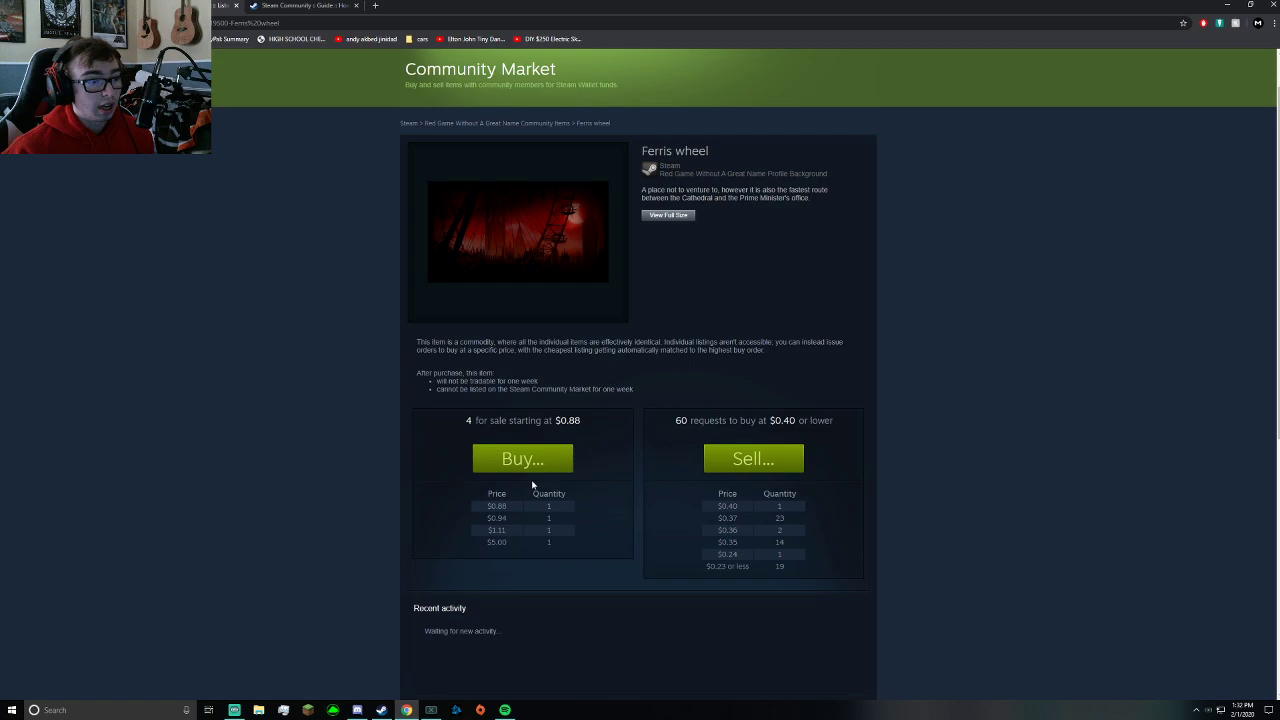
scroll(528, 475, "down", 1)
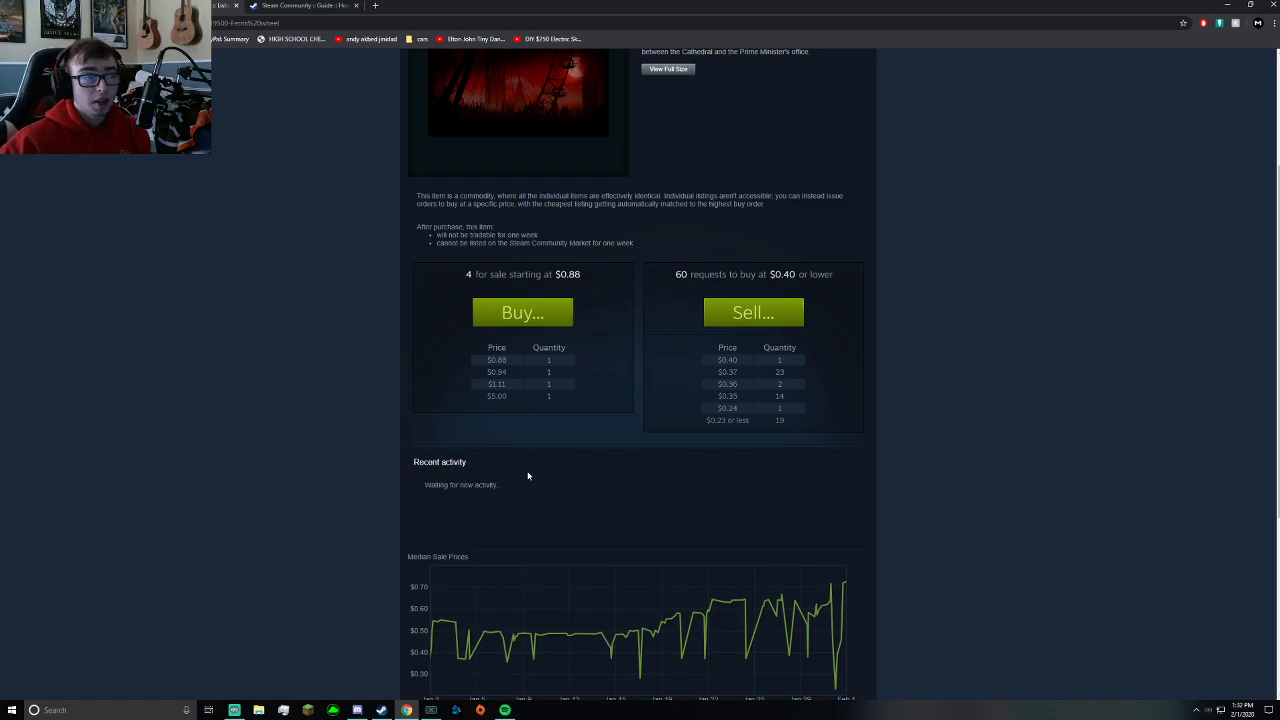
scroll(580, 420, "up", 2)
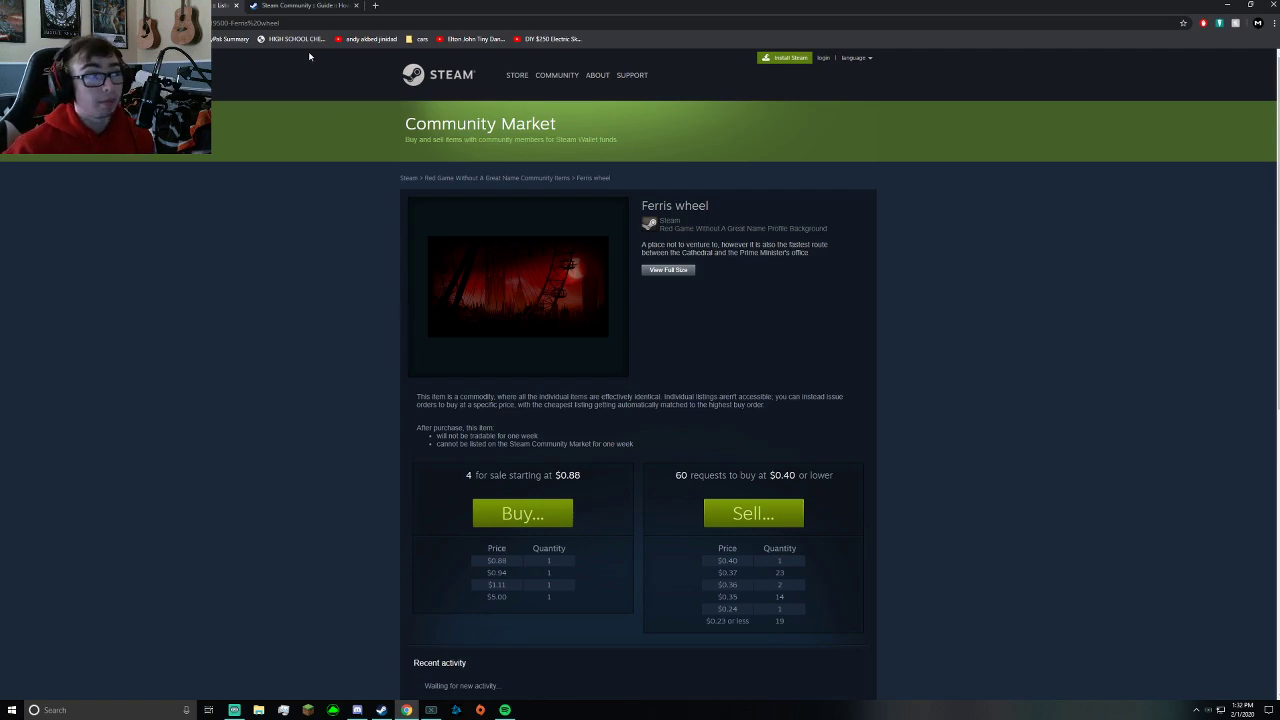
key("alt+Left")
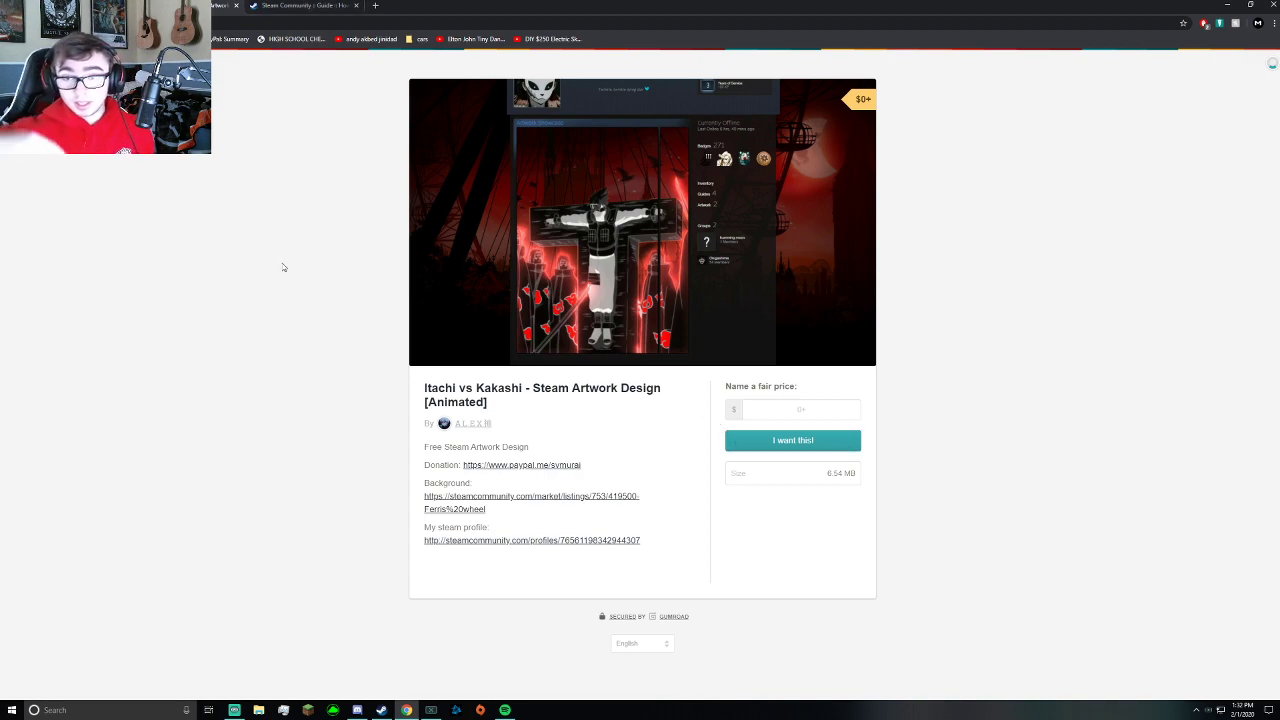
Return to the Steam guide, follow its Step 1 link, then close the sign-in tab it opens
key("ctrl+Tab")
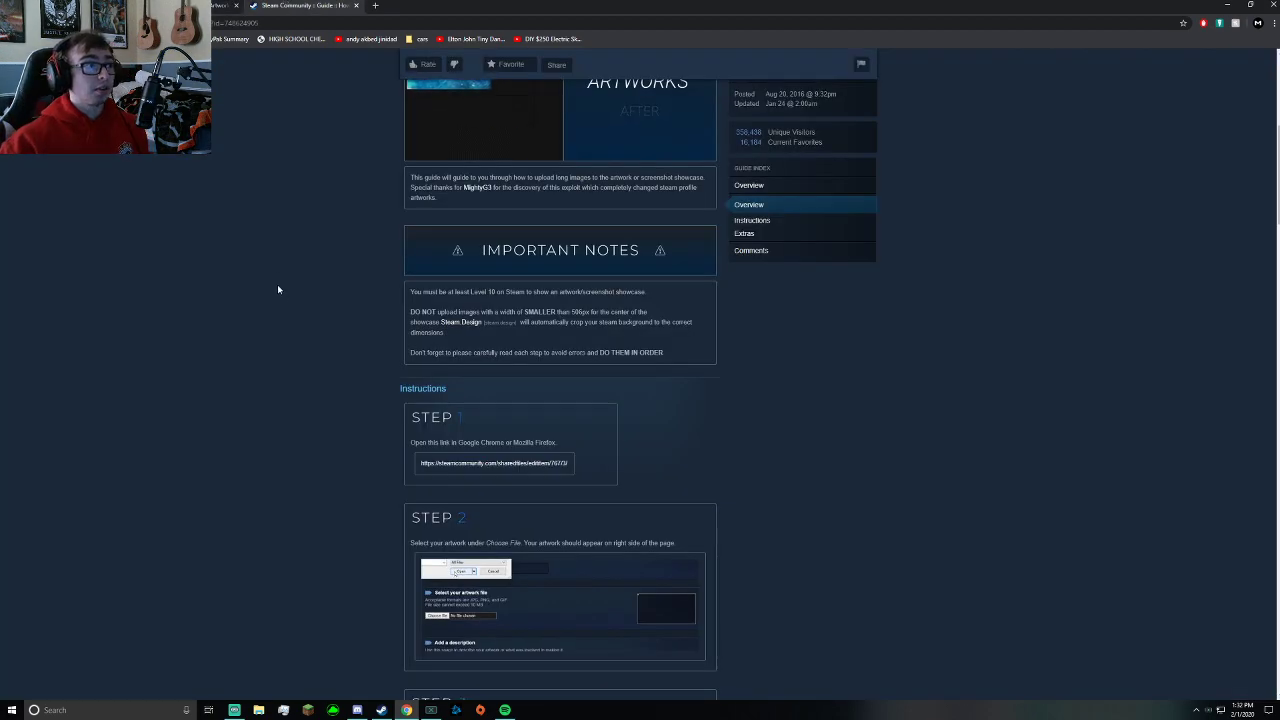
scroll(277, 284, "up", 2)
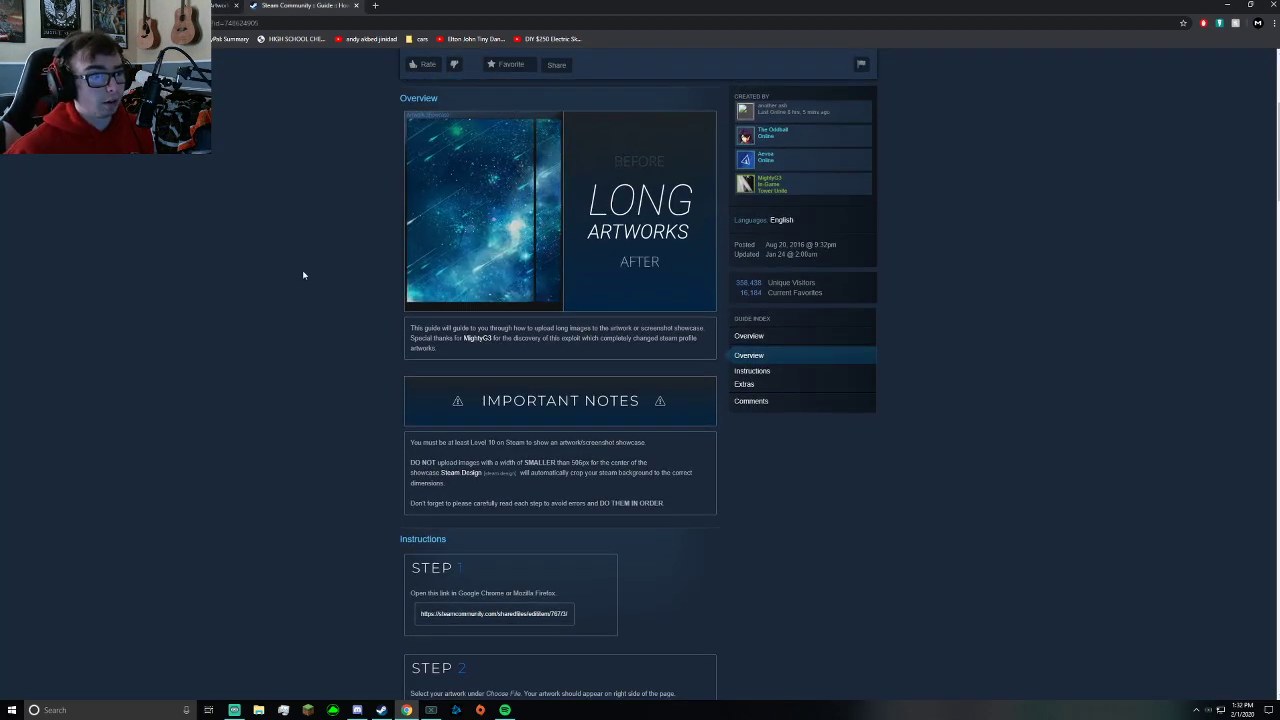
scroll(300, 268, "down", 1)
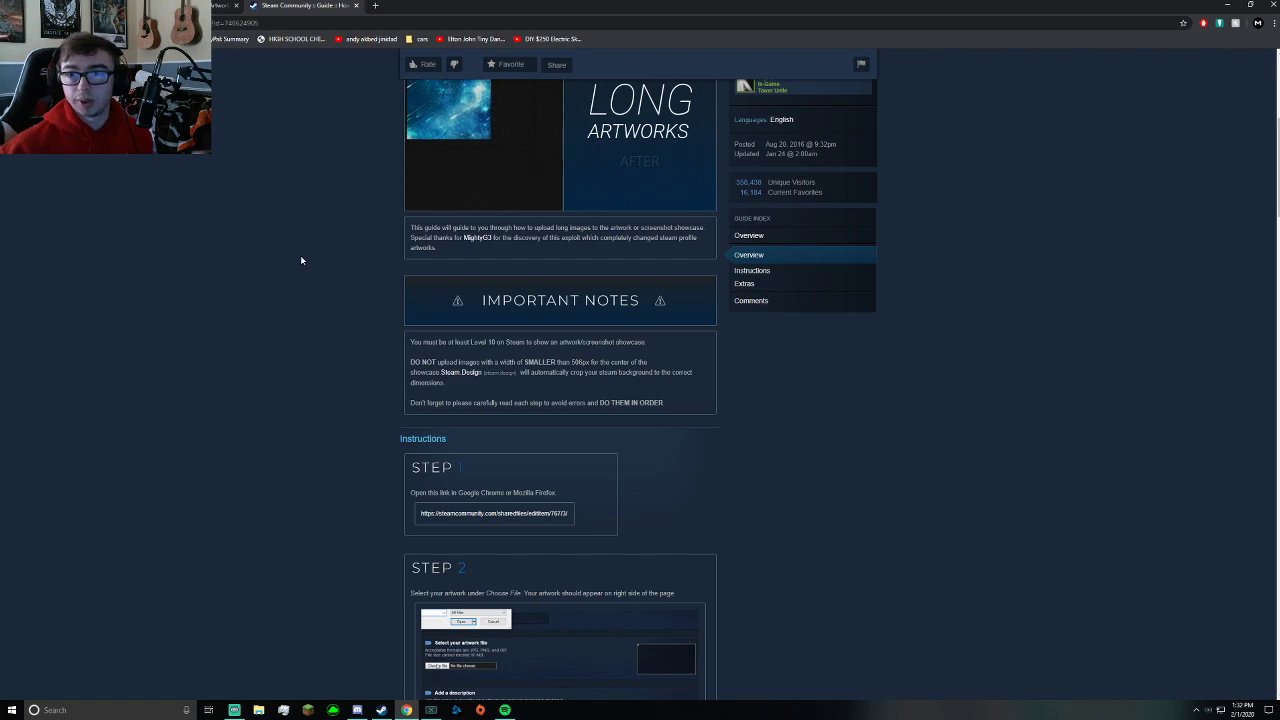
scroll(300, 260, "down", 1)
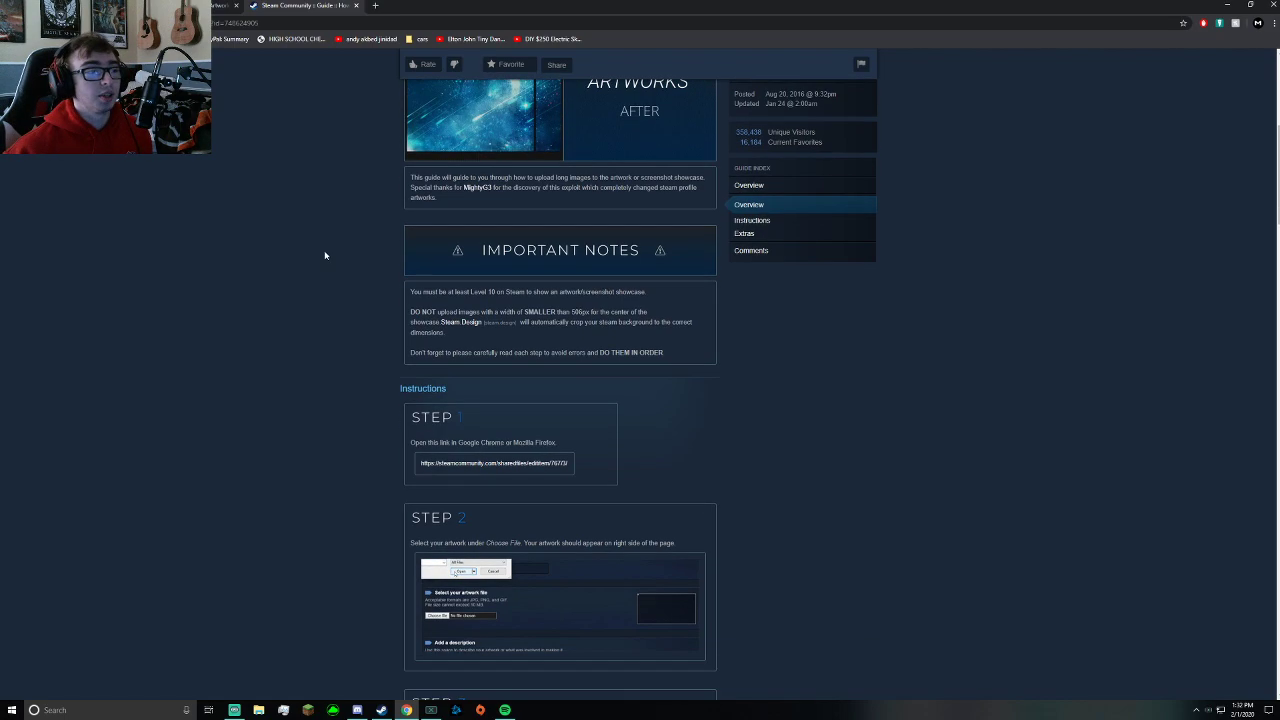
scroll(323, 257, "up", 3)
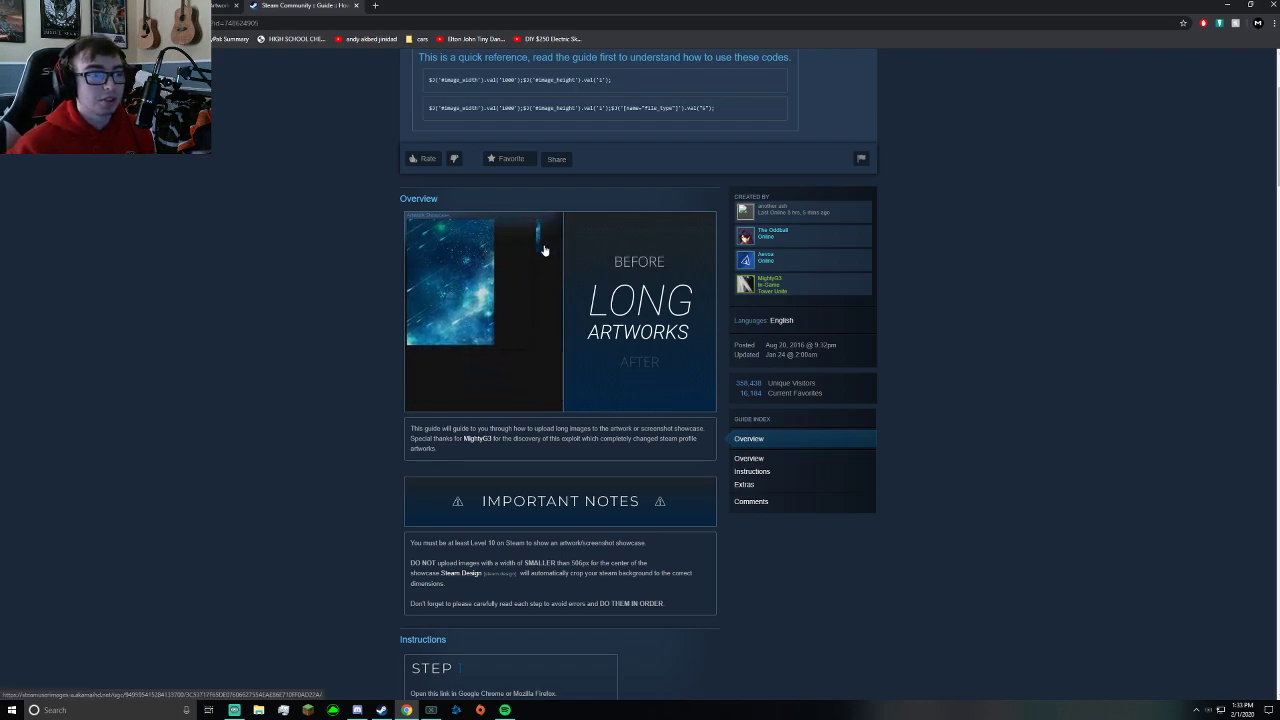
scroll(513, 418, "down", 2)
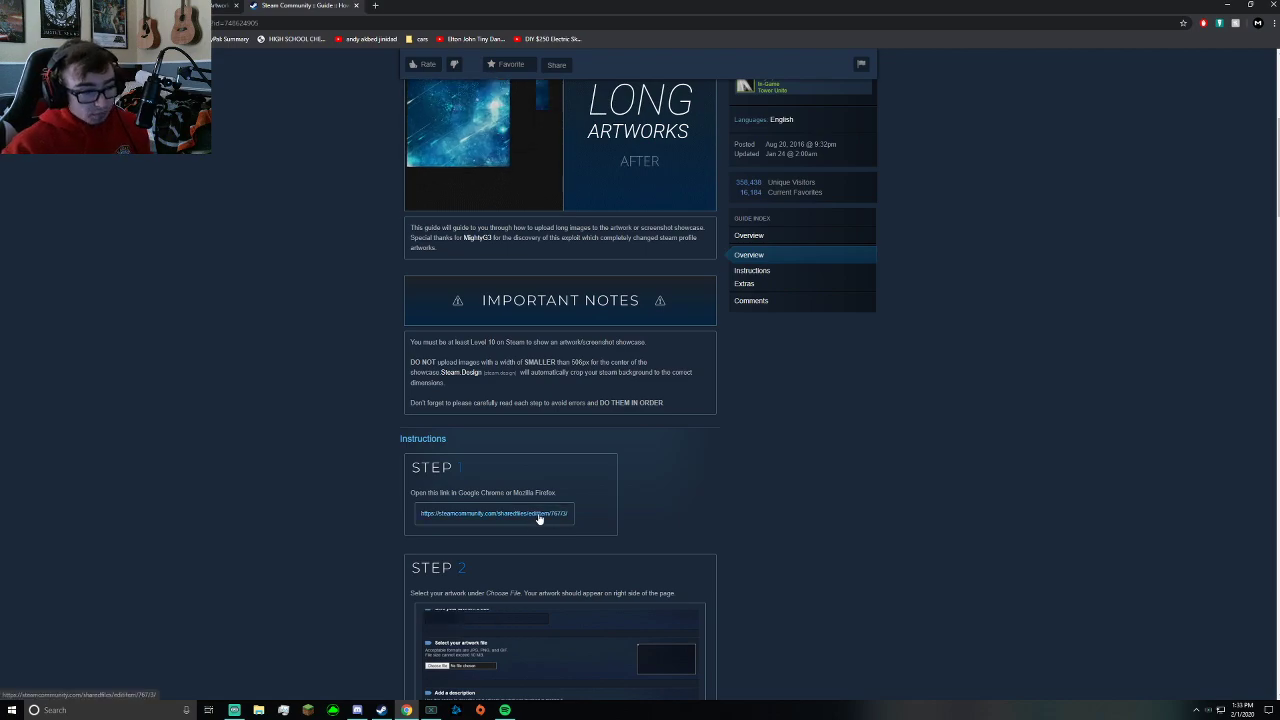
left_click(538, 516)
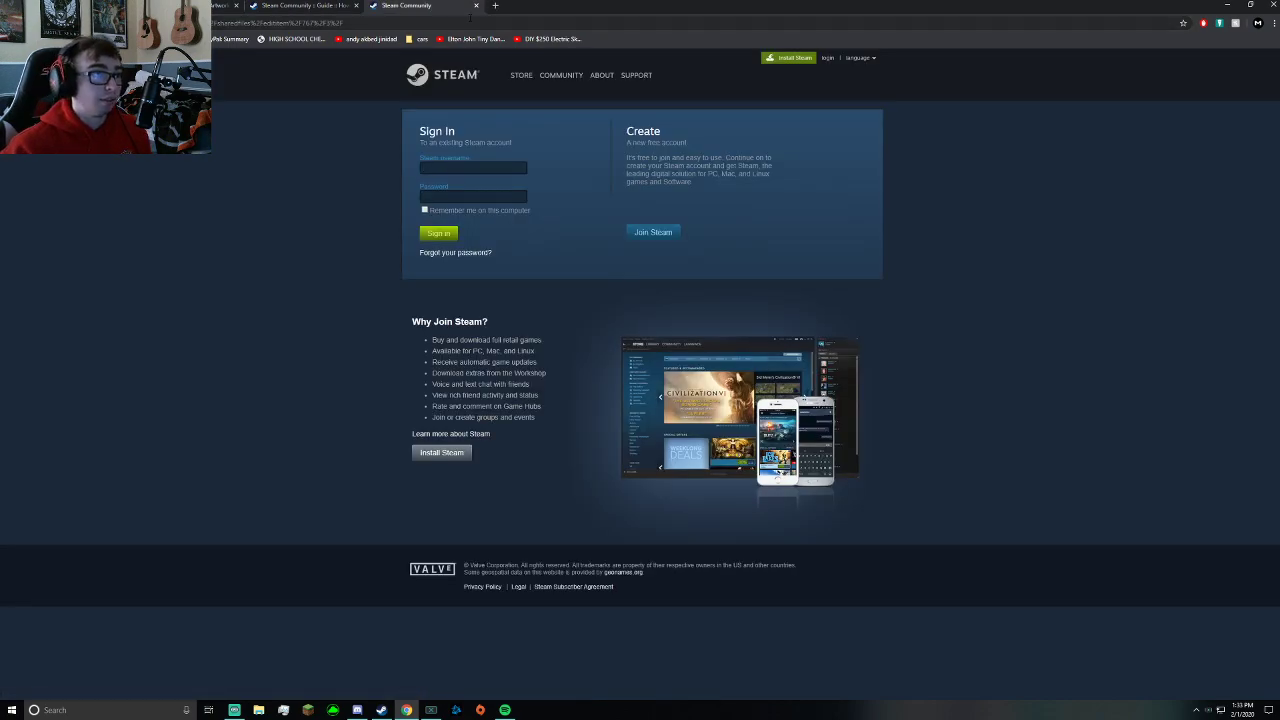
left_click(476, 5)
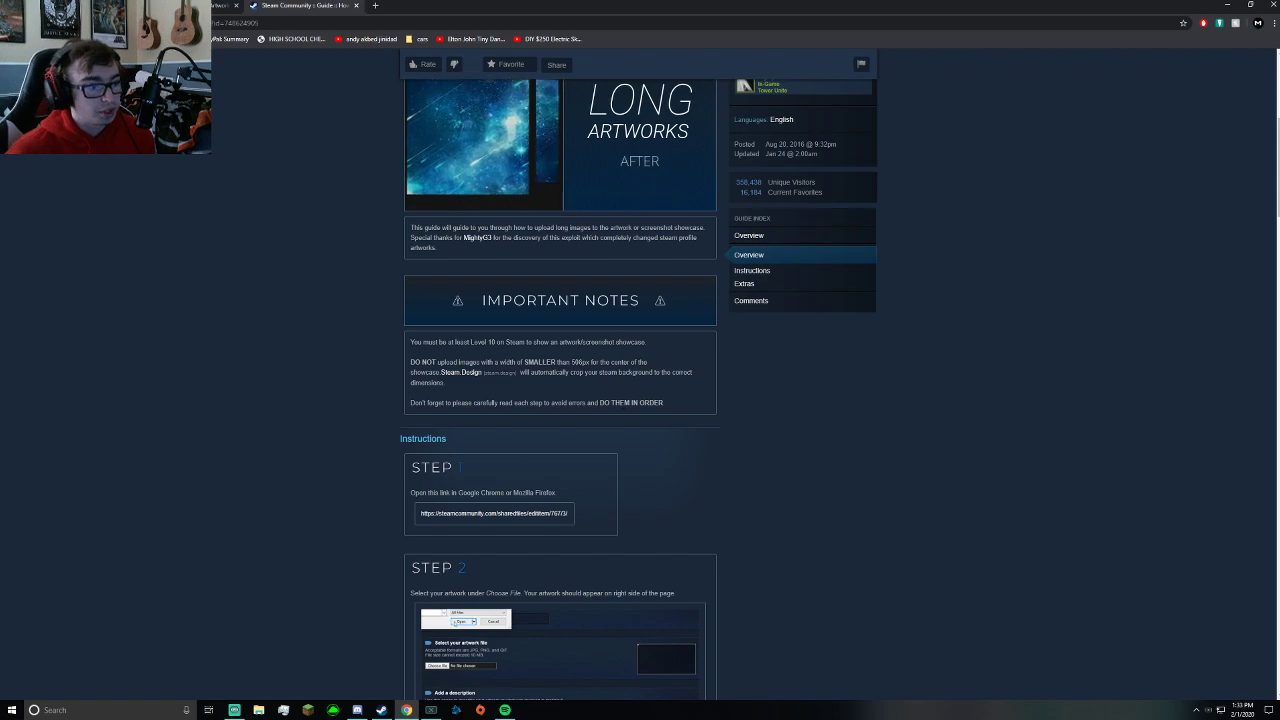
scroll(646, 486, "down", 3)
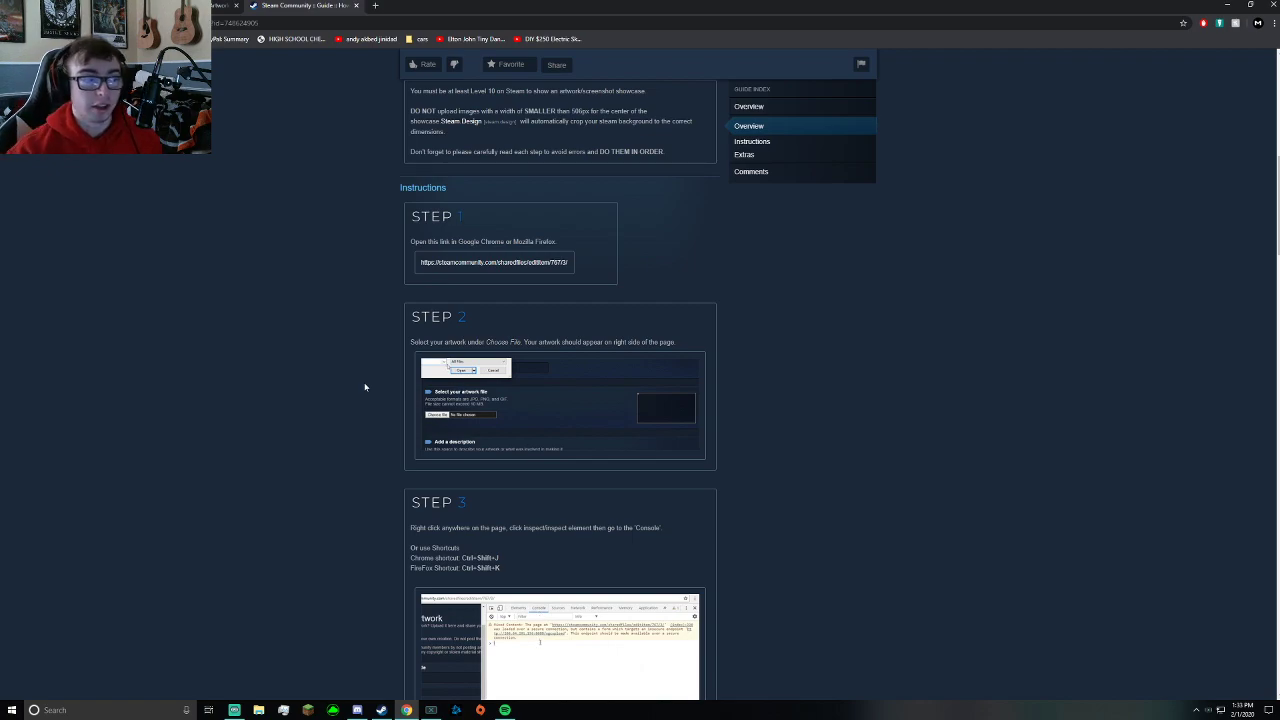
scroll(367, 390, "down", 2)
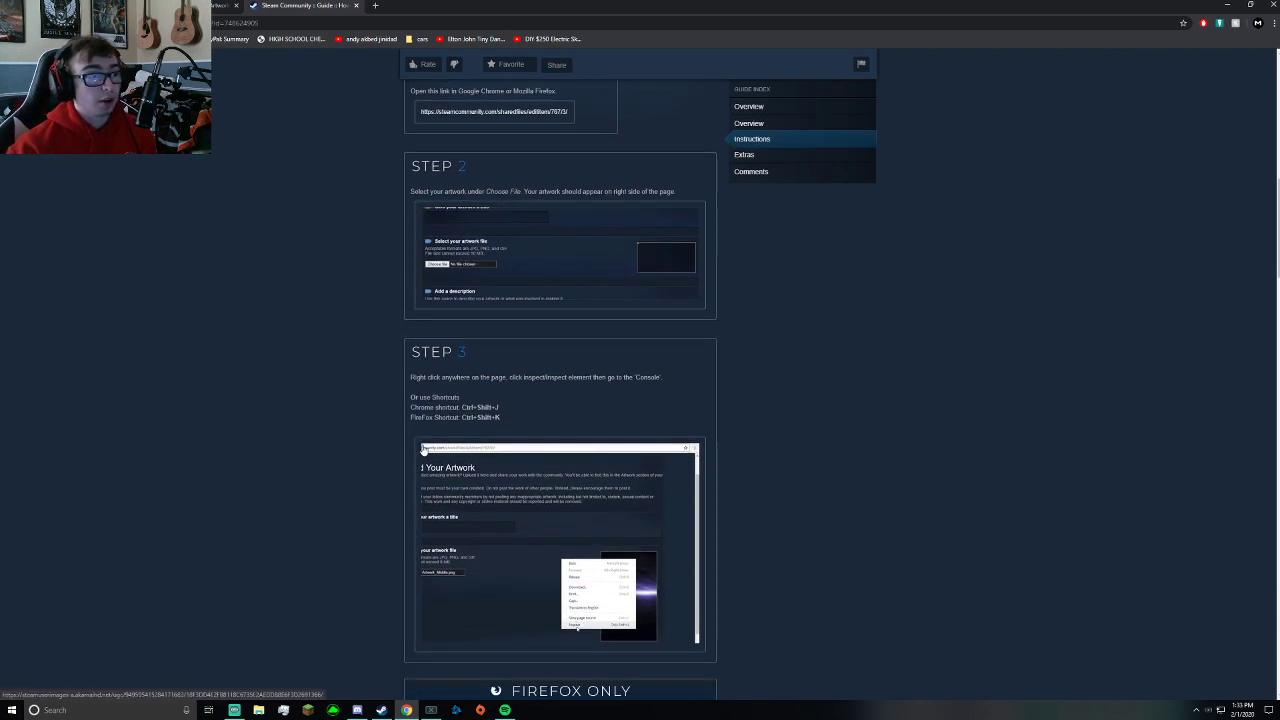
scroll(422, 448, "down", 1)
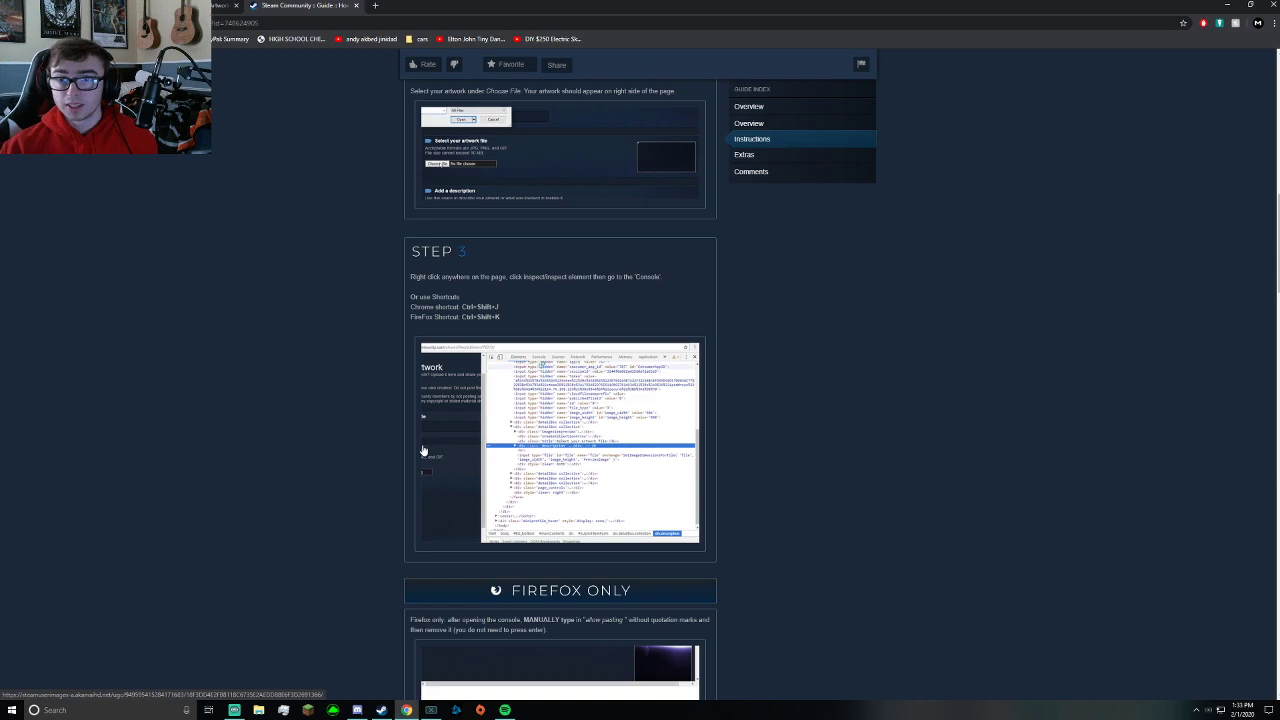
key("ctrl+shift+i")
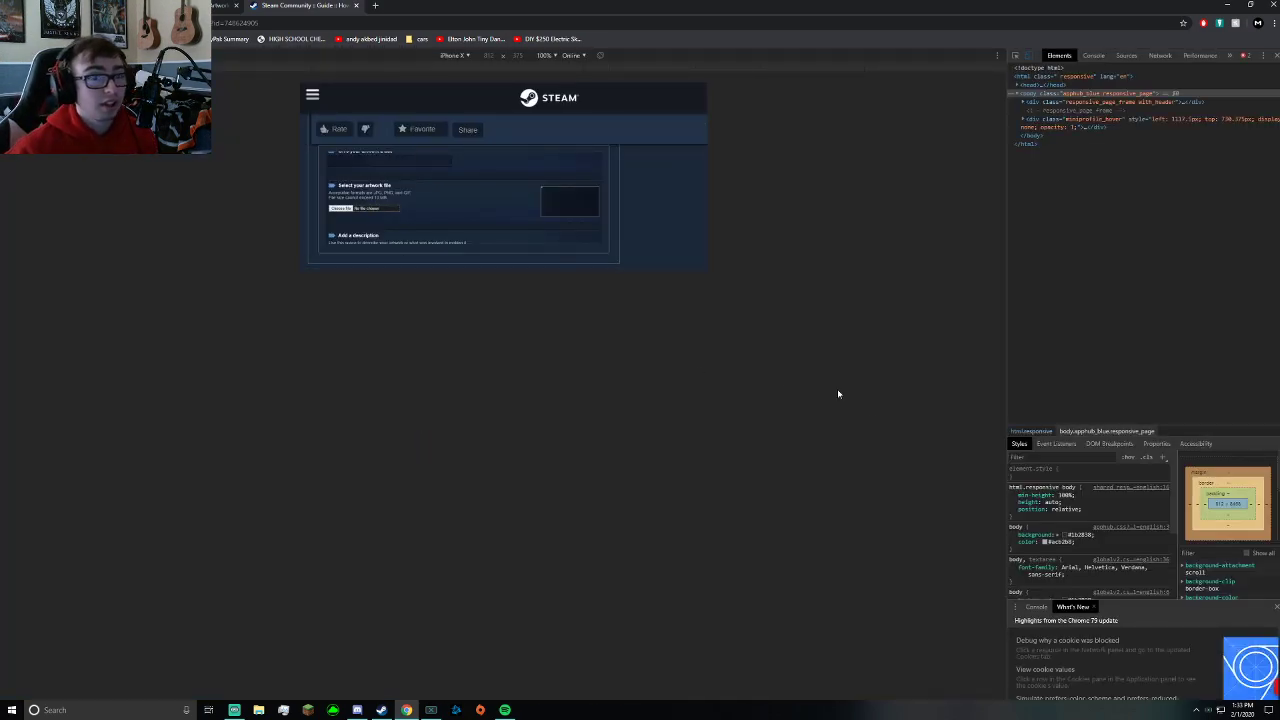
left_click(1092, 56)
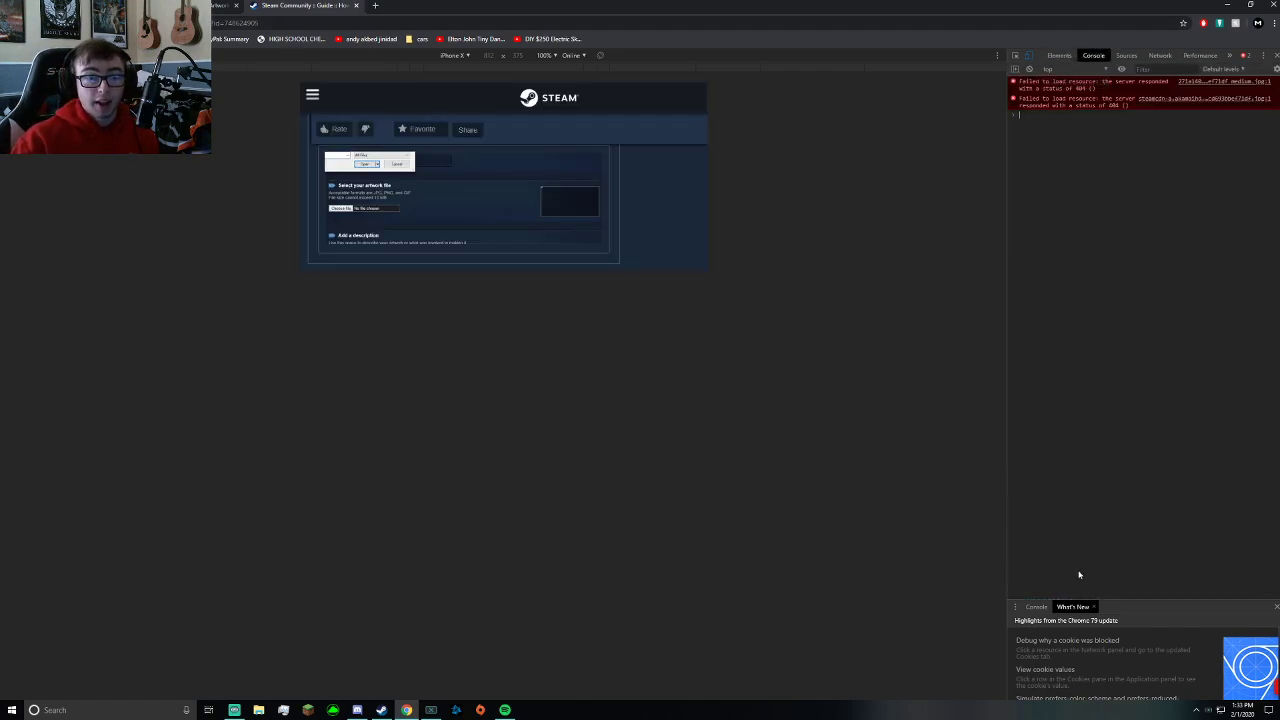
left_click(1274, 55)
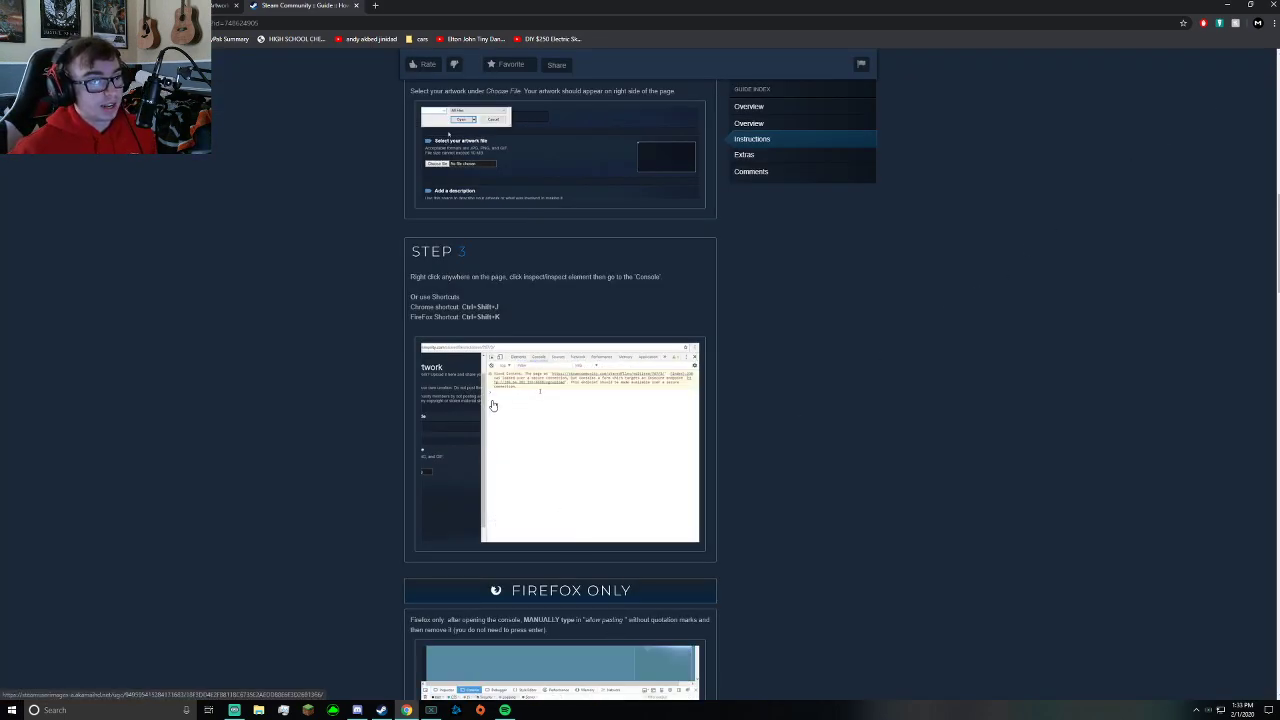
Scroll to Step 4 and select the whole Artwork upload code line
scroll(495, 410, "down", 3)
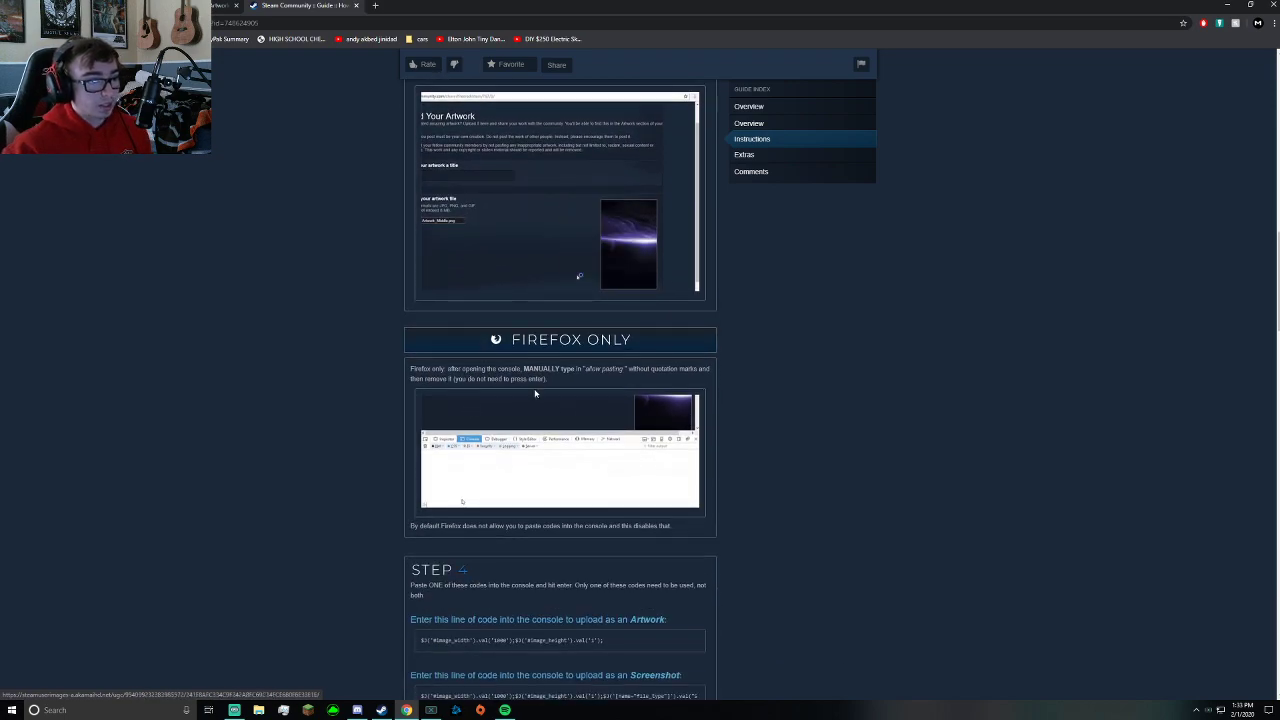
scroll(449, 423, "down", 3)
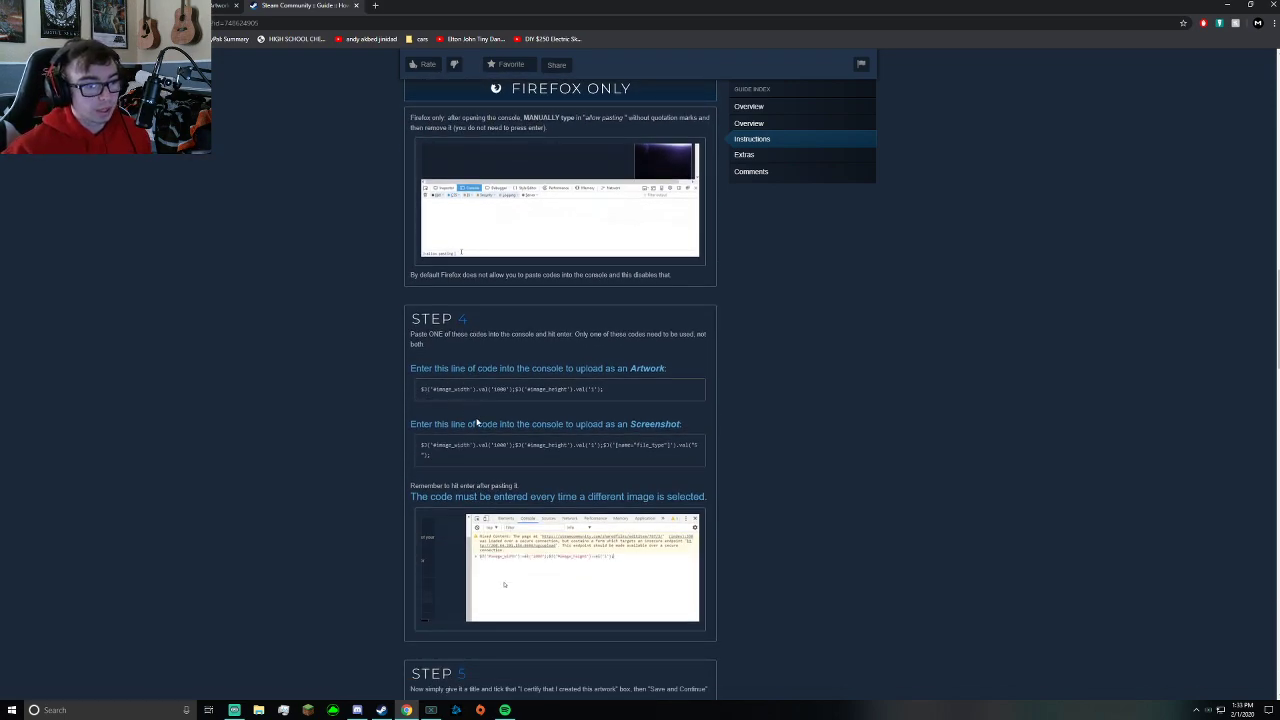
scroll(537, 472, "down", 3)
scroll(536, 467, "up", 4)
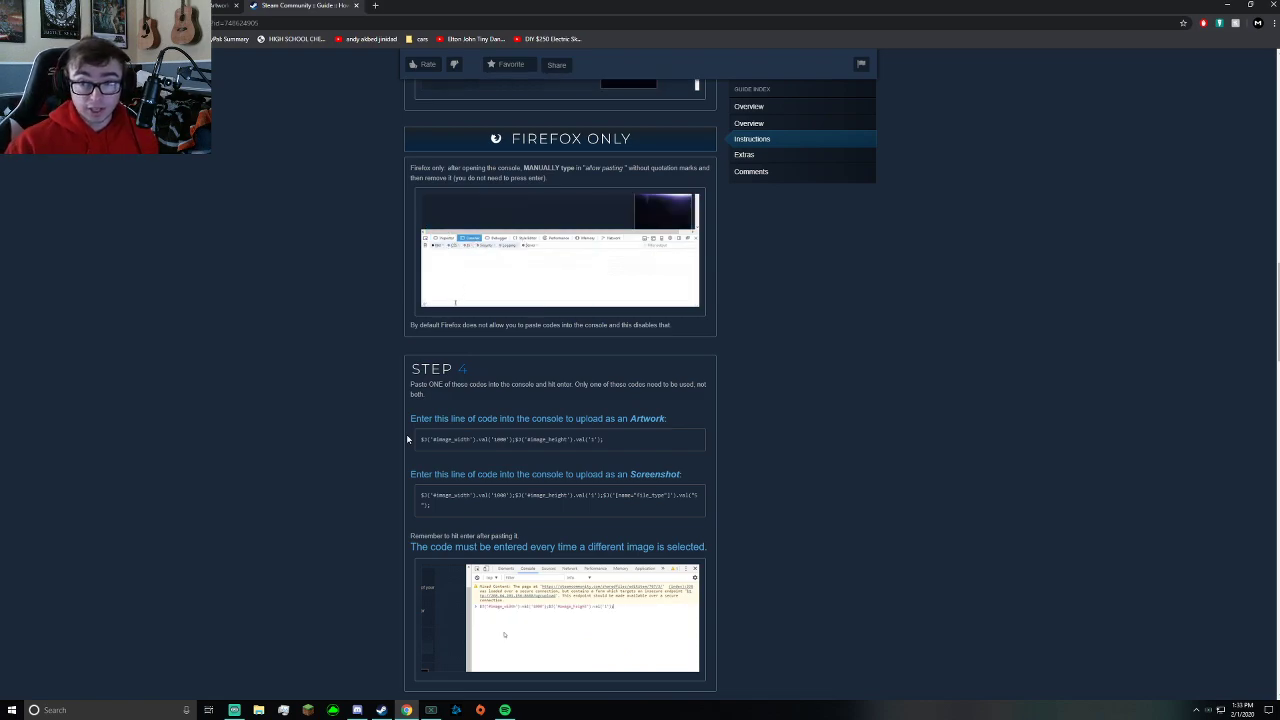
left_click_drag(455, 440, 605, 453)
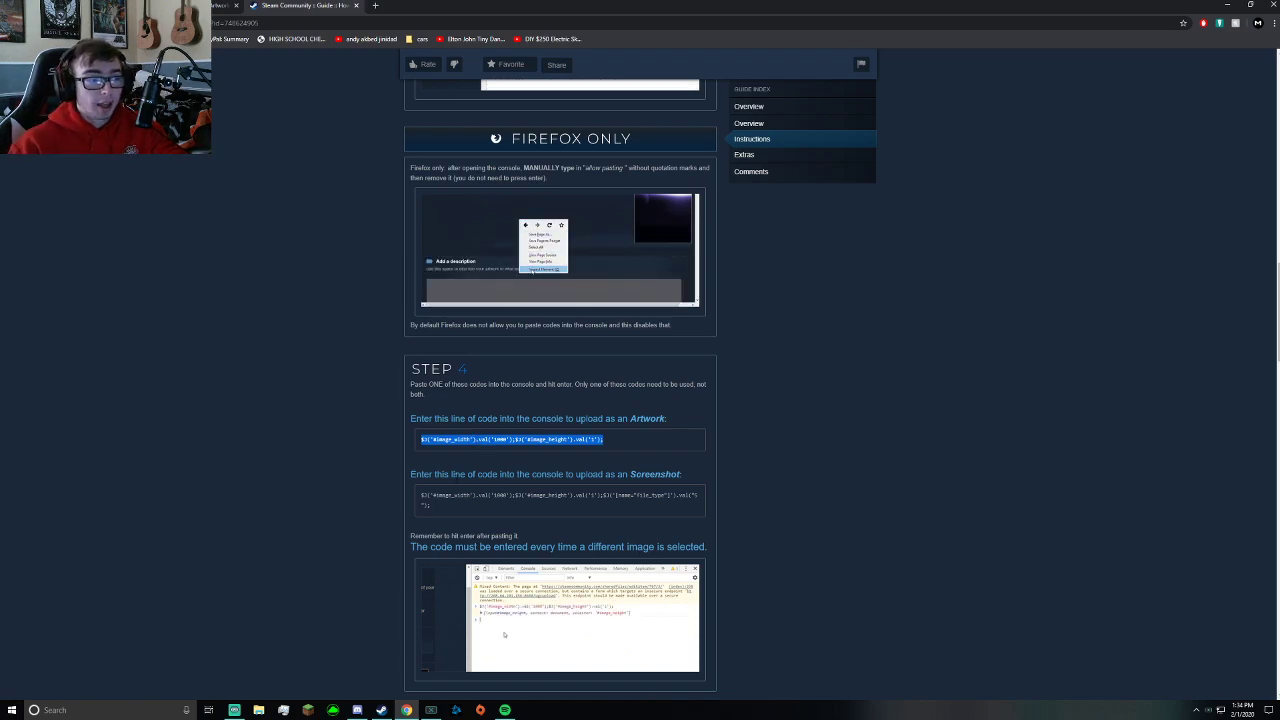
Scroll on through the guide's Step 5 and Disclaimer sections
scroll(473, 437, "down", 1)
scroll(493, 424, "down", 1)
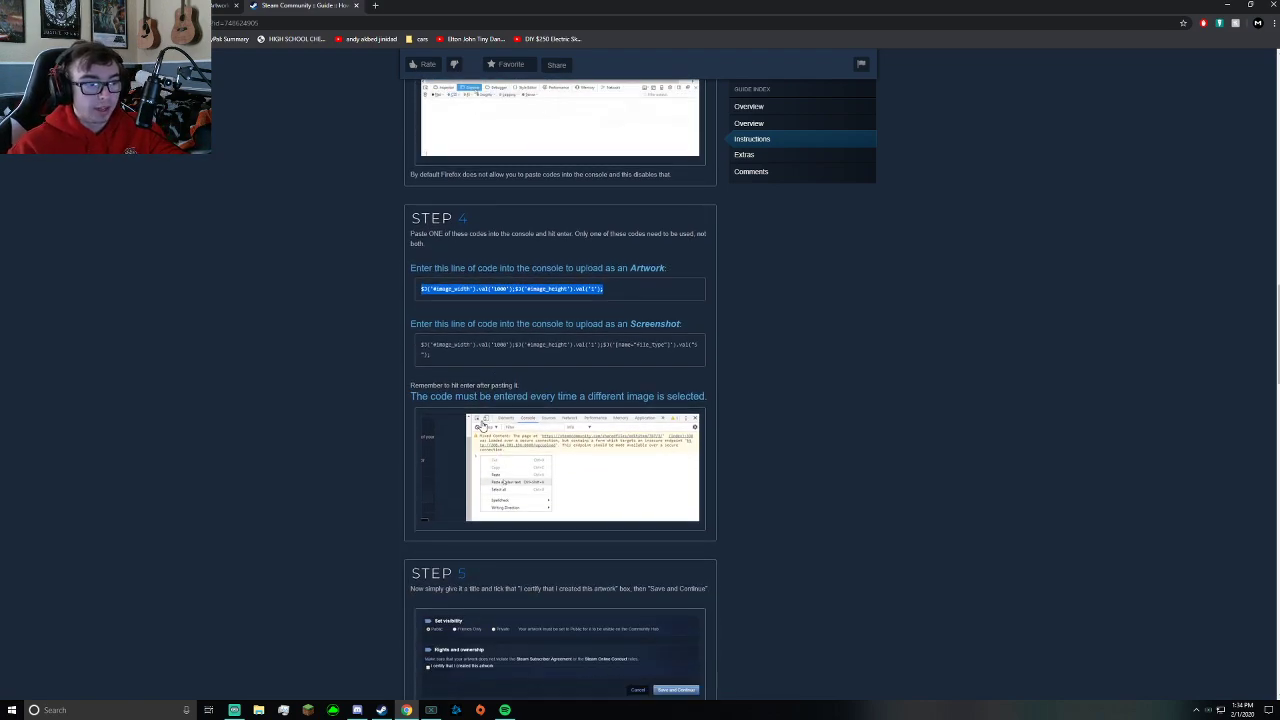
scroll(639, 578, "down", 1)
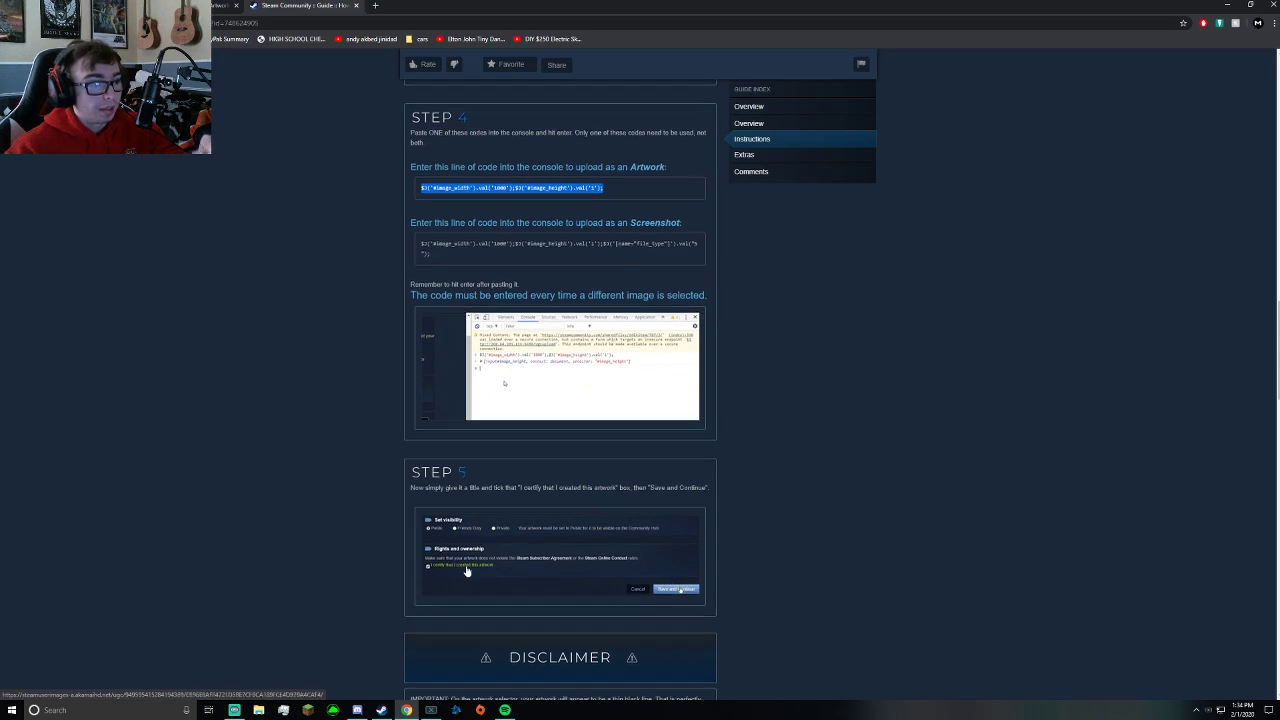
scroll(471, 517, "down", 3)
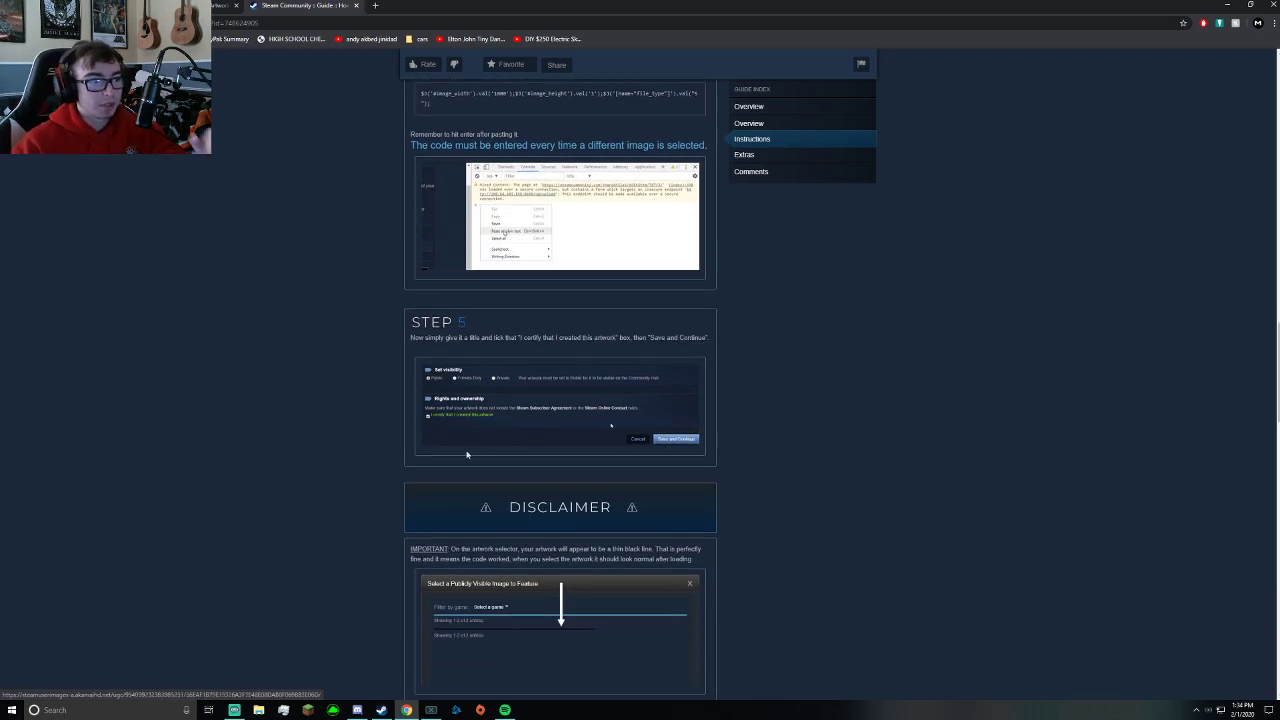
scroll(484, 463, "down", 1)
scroll(484, 466, "down", 1)
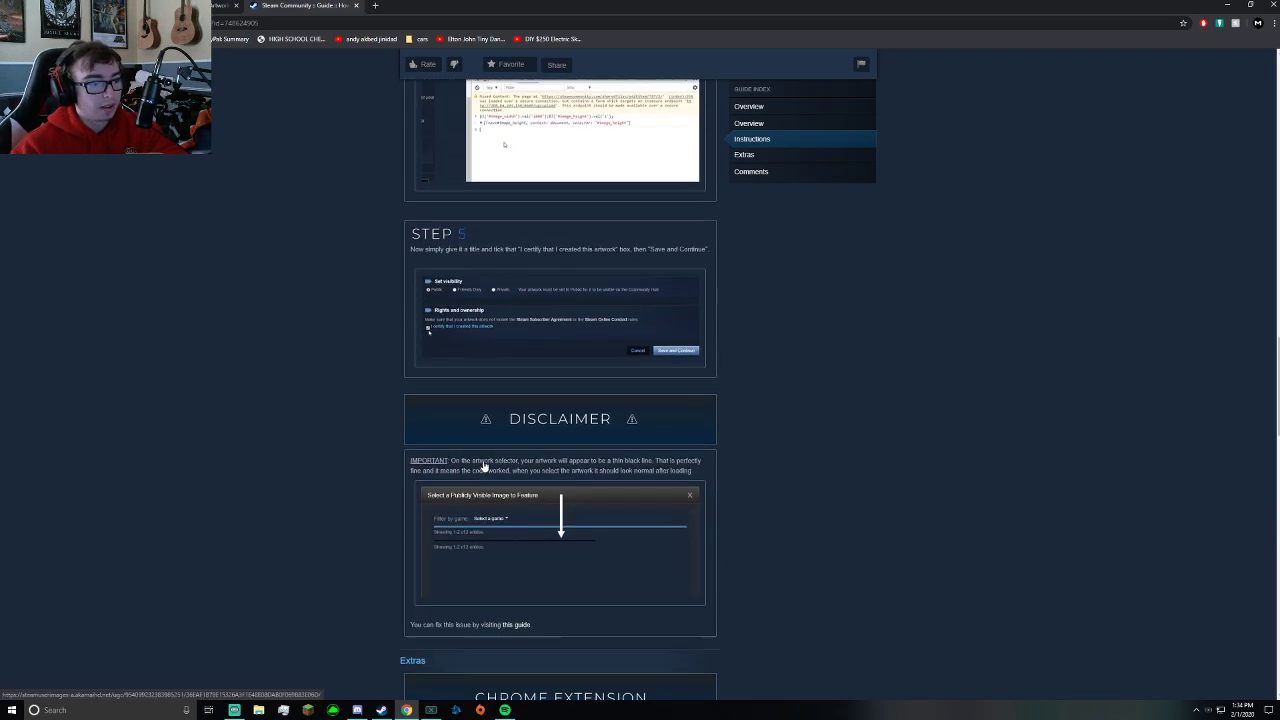
scroll(484, 466, "down", 1)
scroll(441, 515, "down", 1)
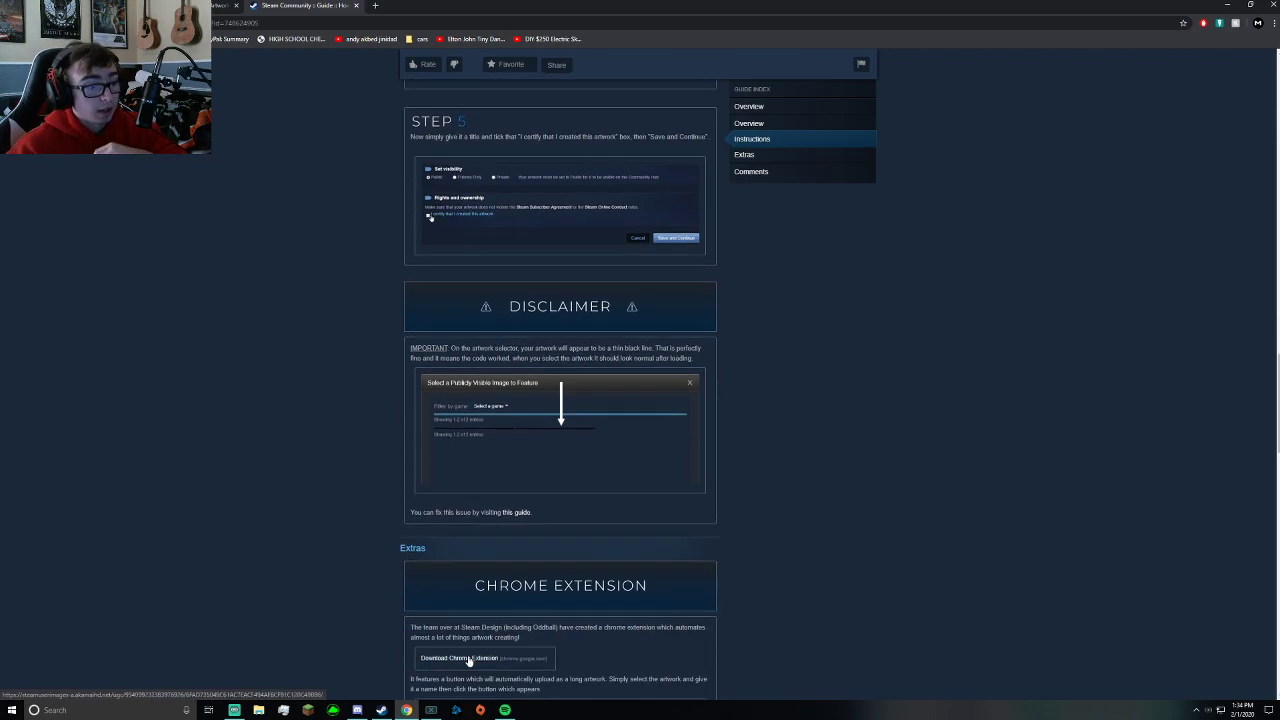
Bring the Steam profile forward and open its Artwork page listing the 'Zen test' upload
left_click(393, 712)
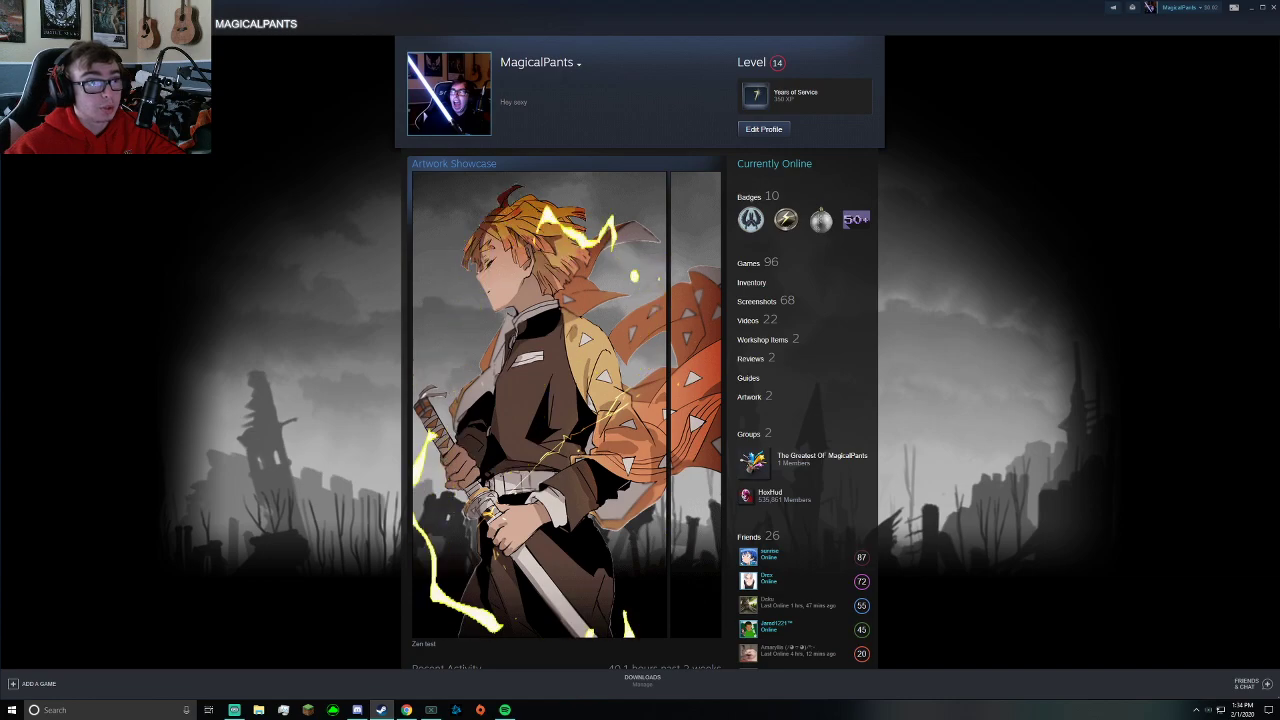
left_click(749, 396)
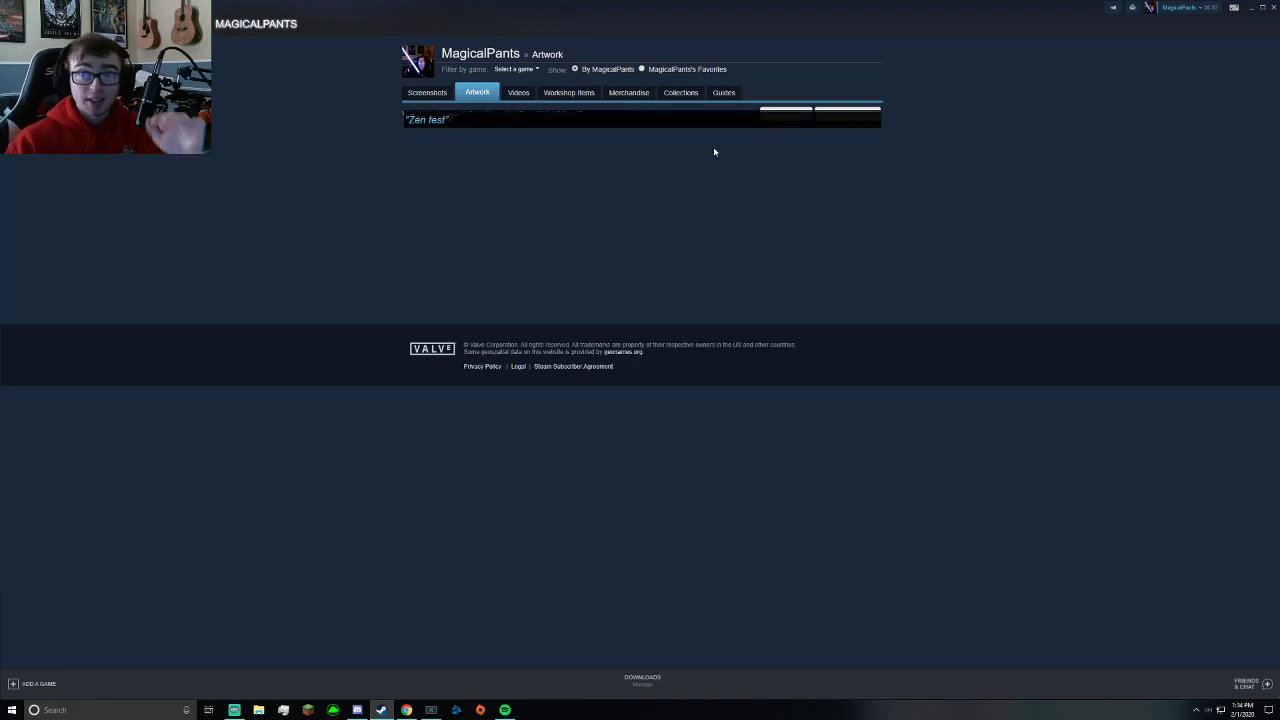
On the Edit Profile page, scroll past the Artwork Showcase featuring 'Zen test' and save changes
mouse_move(298, 33)
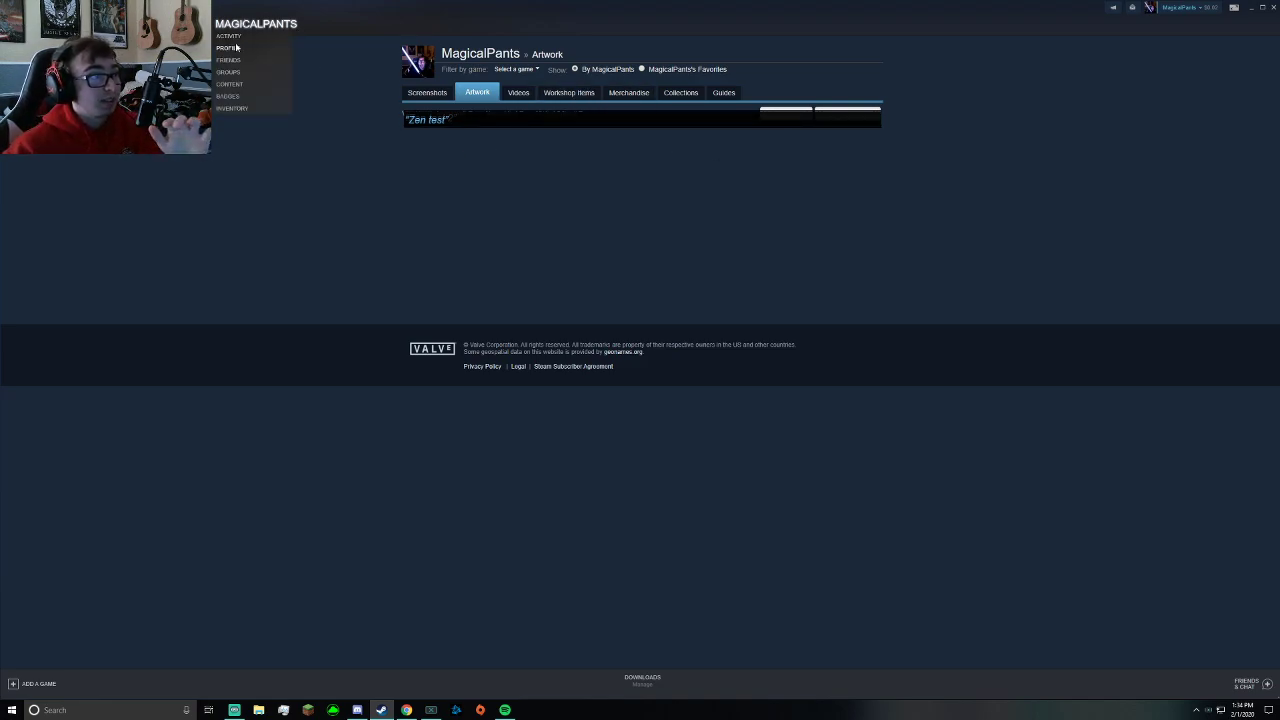
left_click(236, 43)
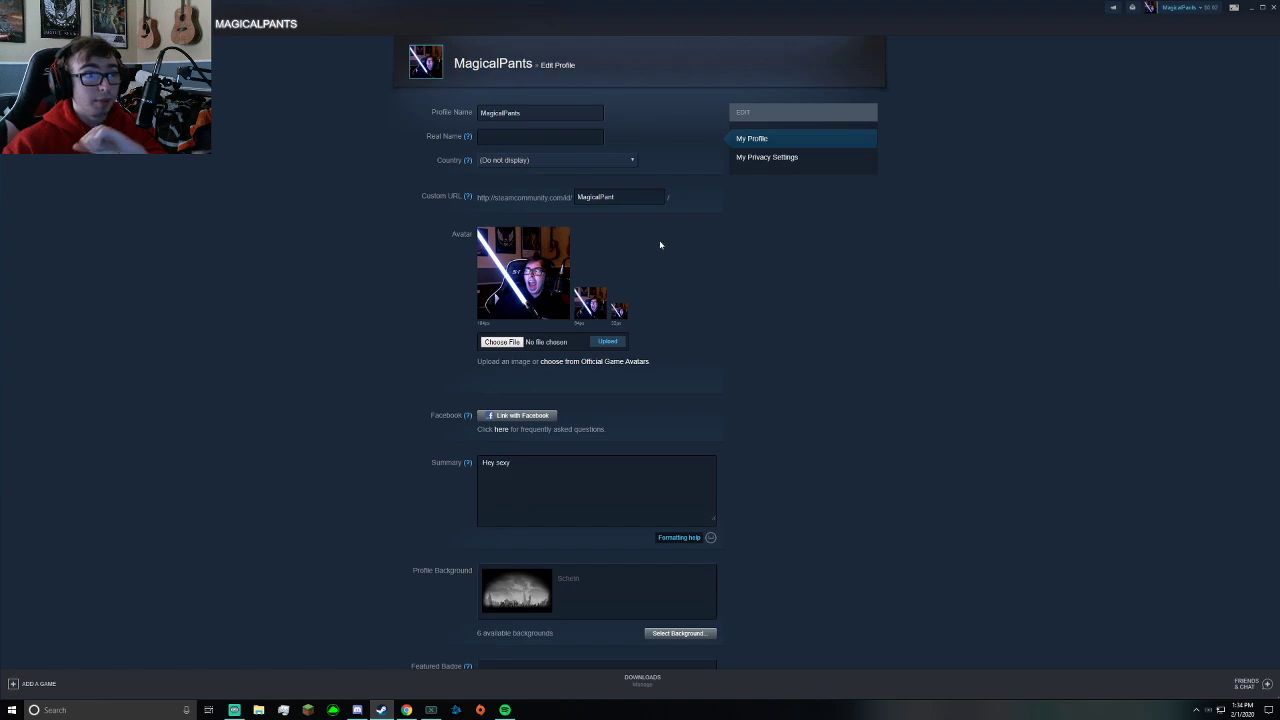
scroll(670, 330, "down", 5)
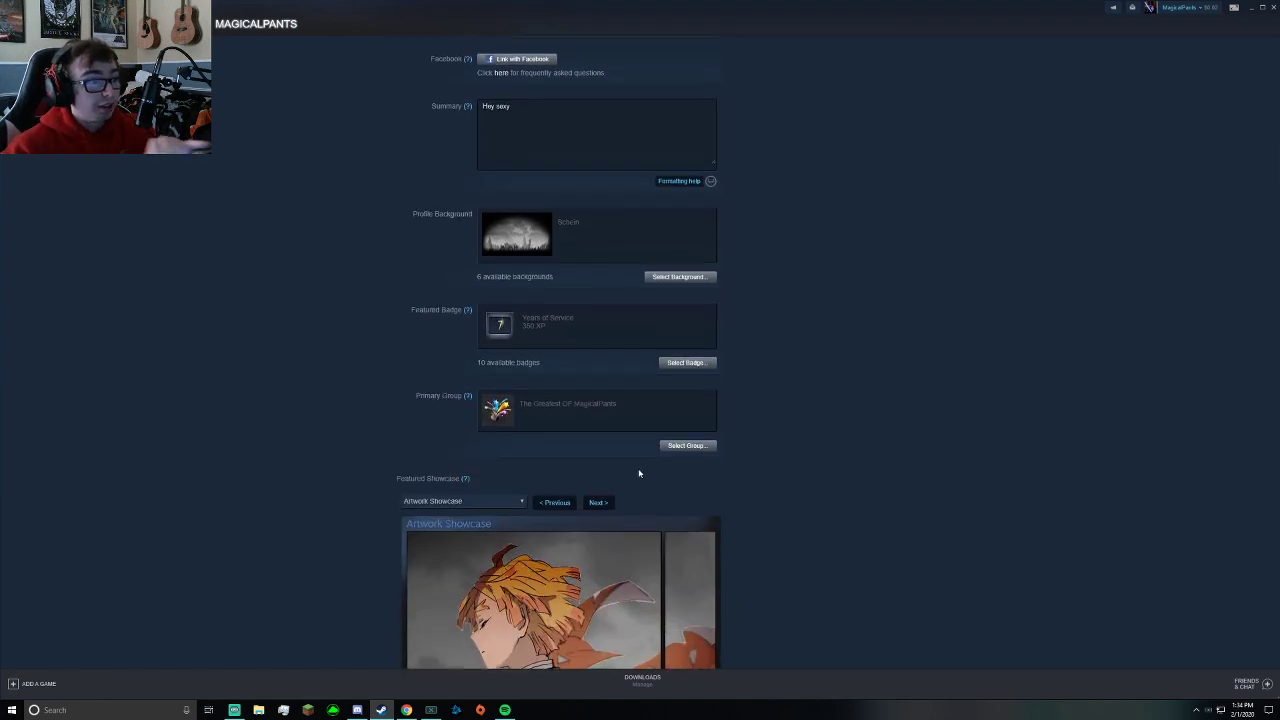
scroll(460, 365, "down", 2)
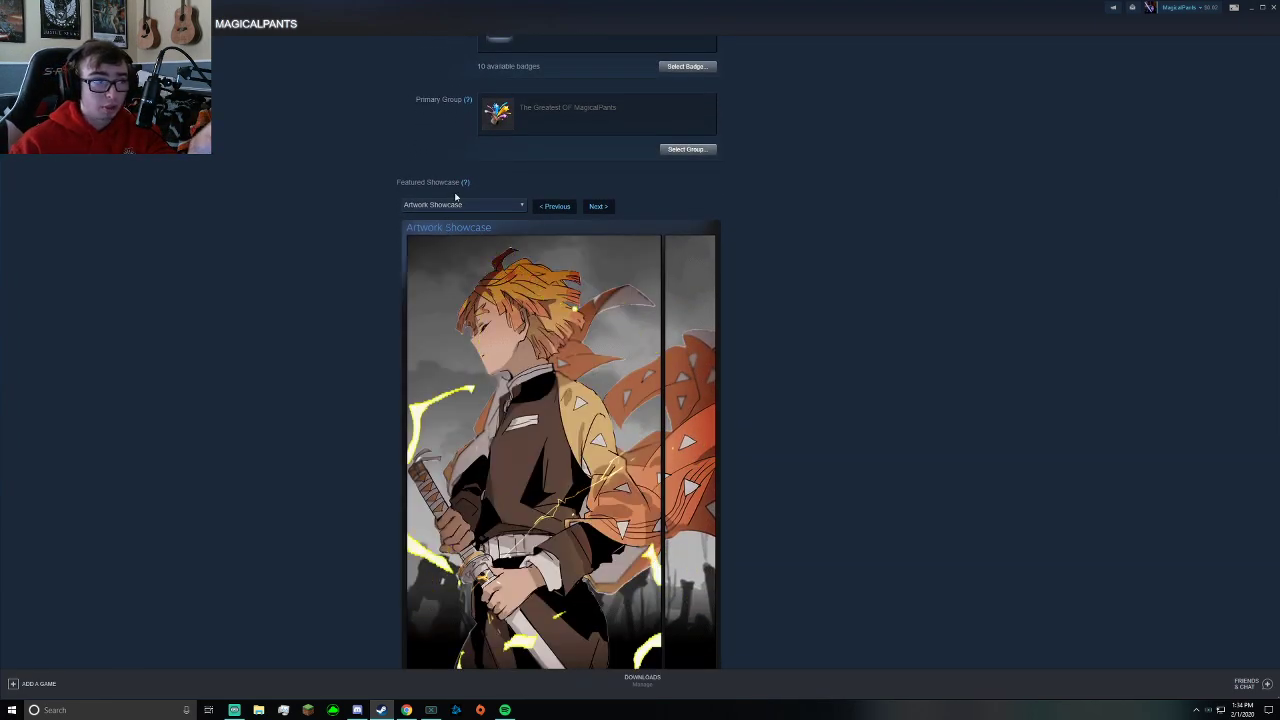
scroll(461, 205, "down", 2)
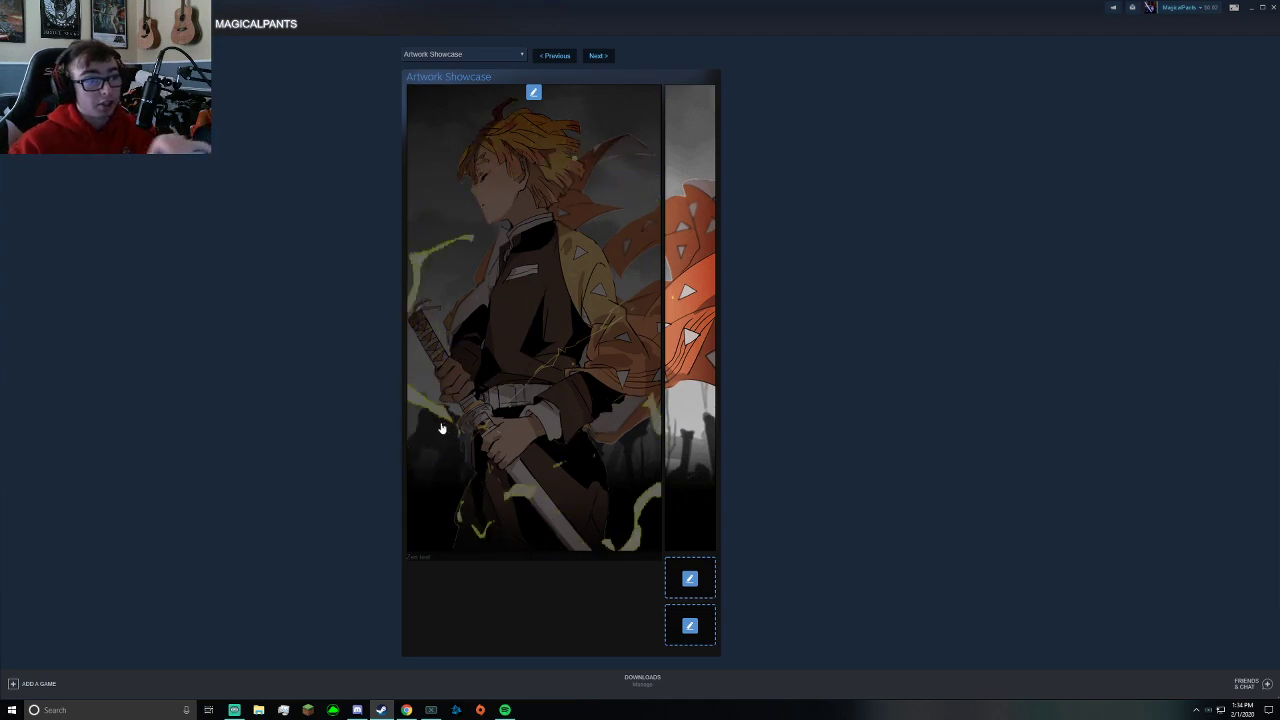
scroll(699, 545, "down", 1)
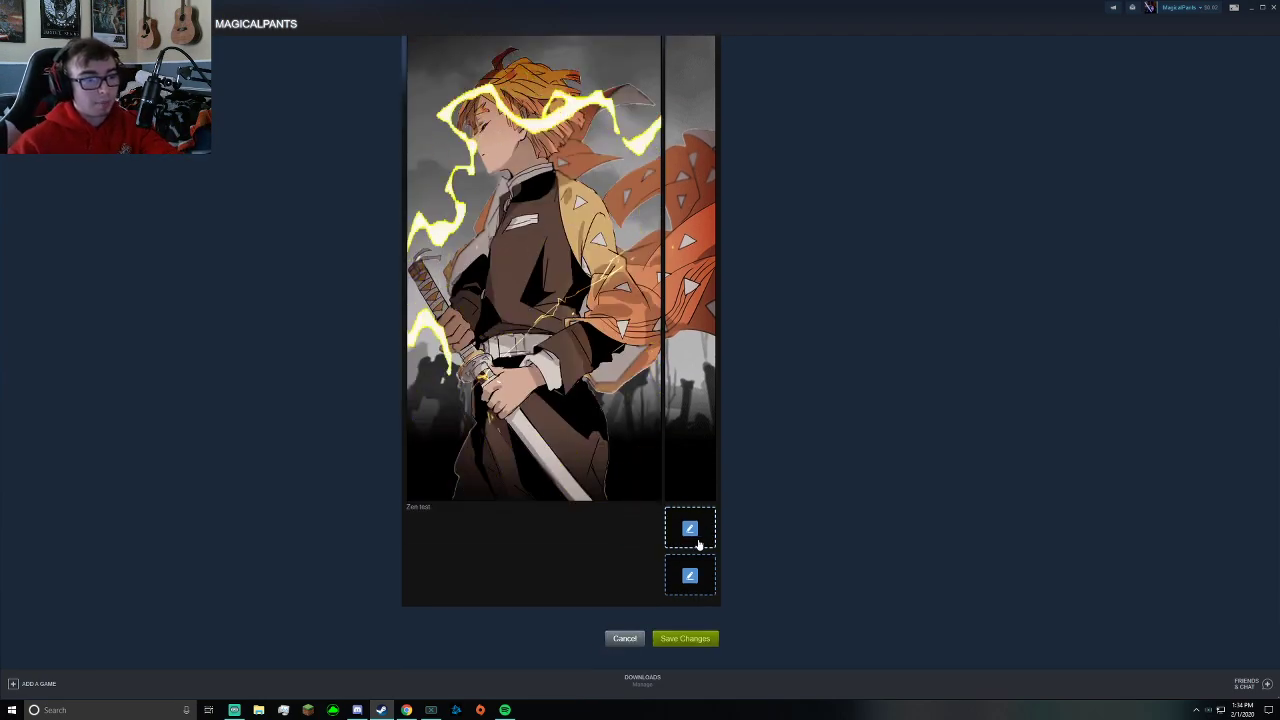
scroll(699, 545, "up", 2)
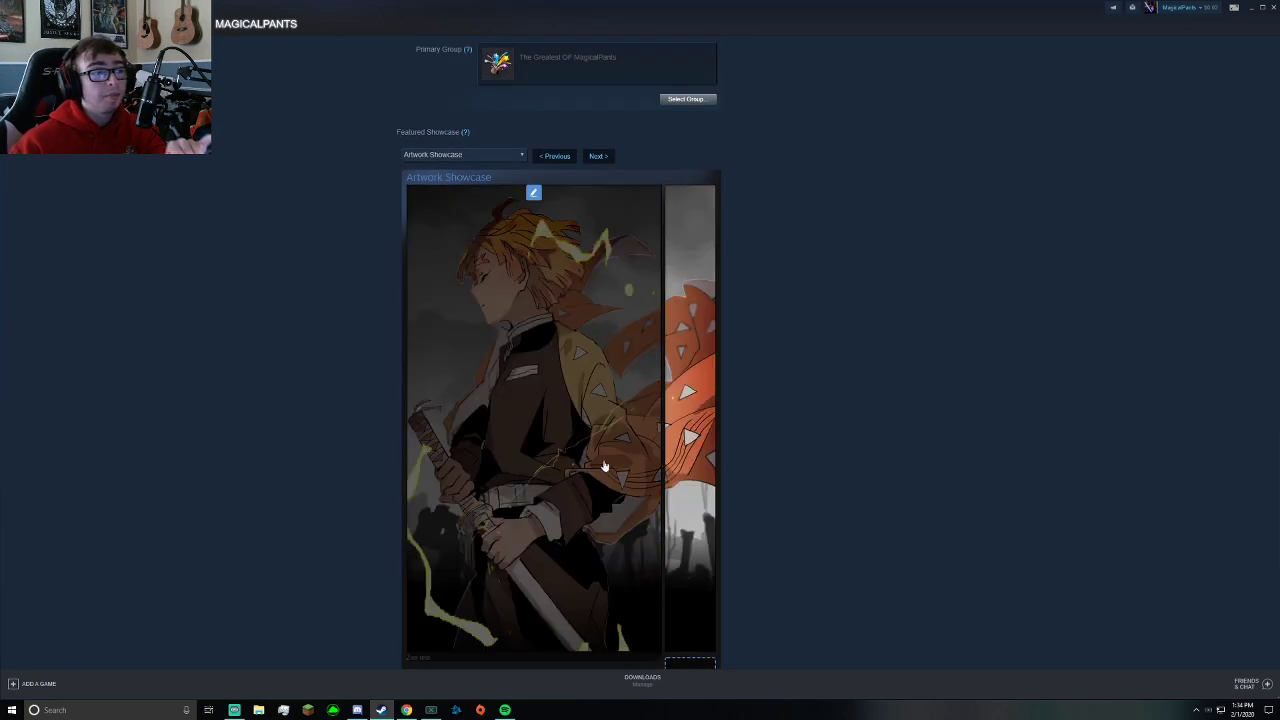
scroll(705, 512, "down", 4)
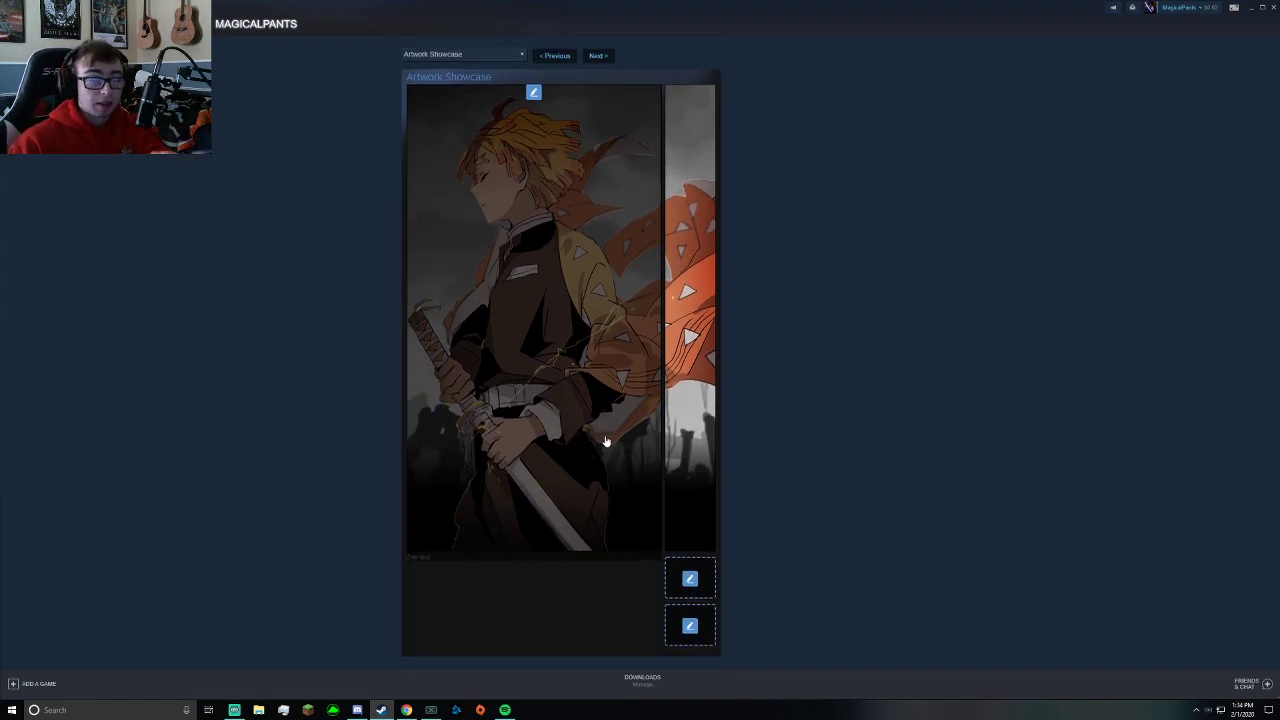
left_click(686, 549)
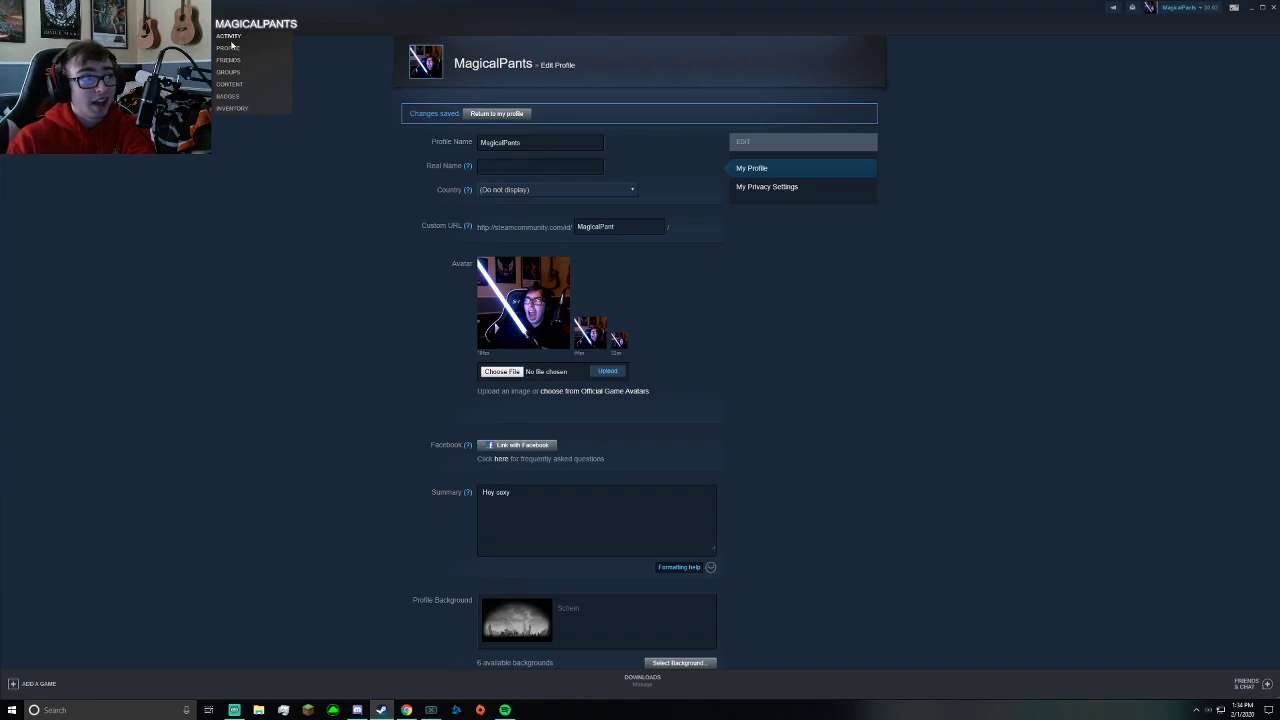
Return to the profile to see the artwork showcase, then switch to the guide in Chrome
left_click(496, 113)
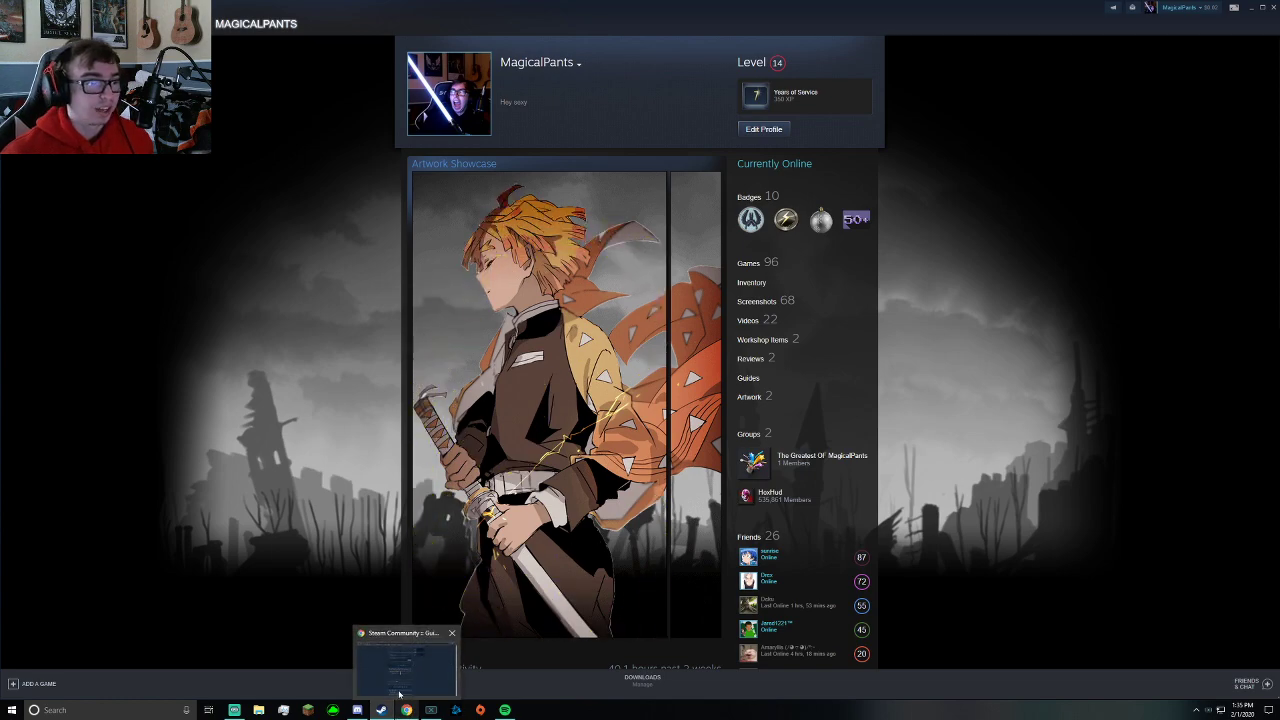
left_click(407, 701)
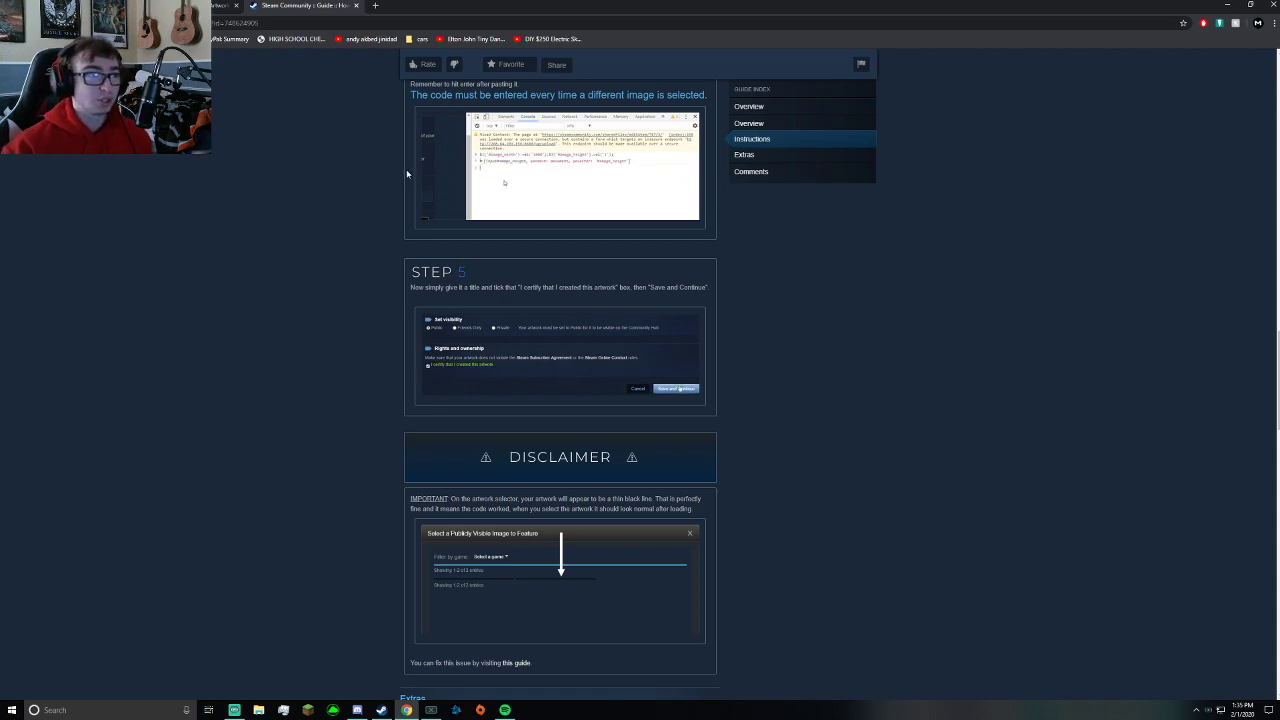
Scroll through the guide's Step 4, Step 5 and Extras console-code sections
scroll(390, 285, "down", 5)
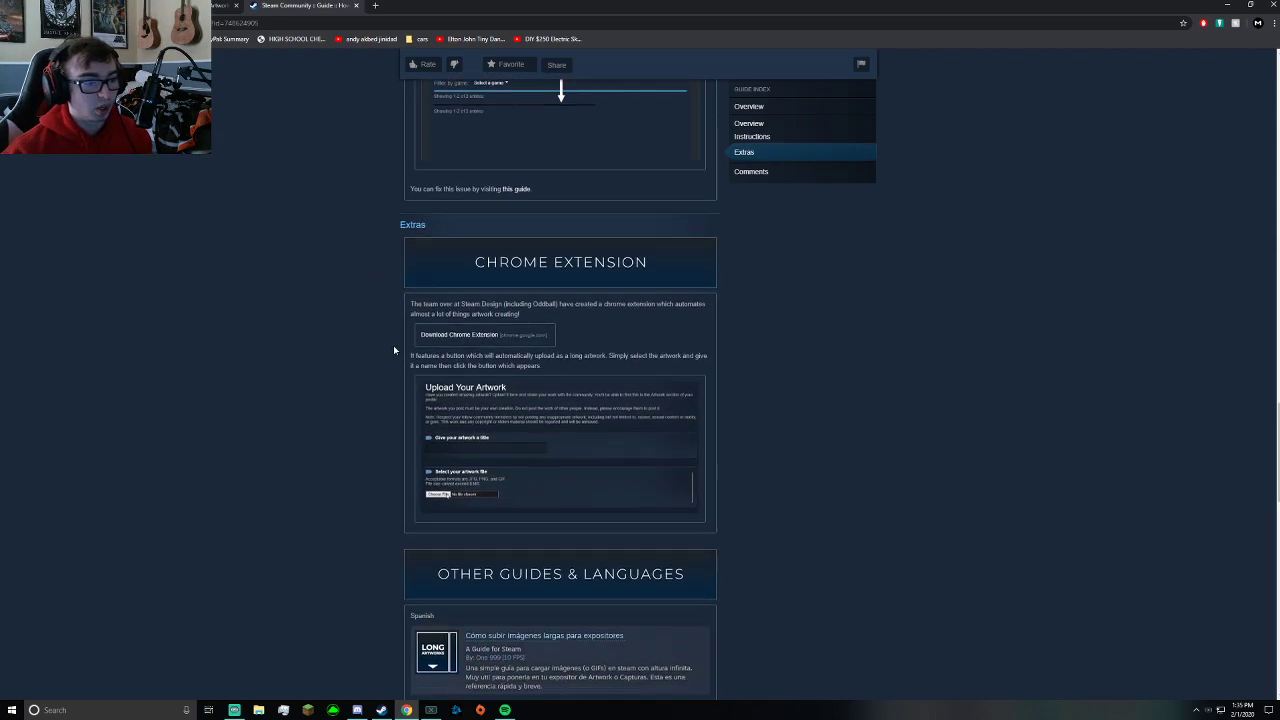
scroll(393, 345, "down", 2)
scroll(413, 395, "up", 10)
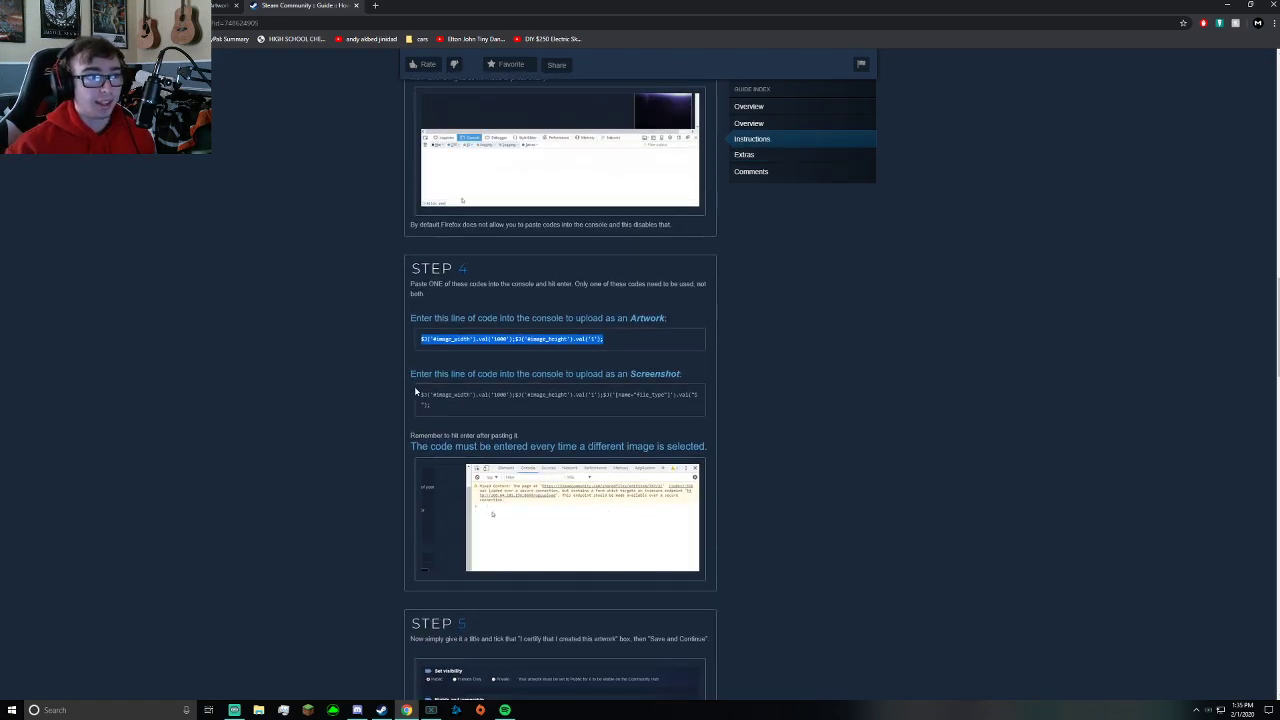
scroll(414, 386, "up", 1)
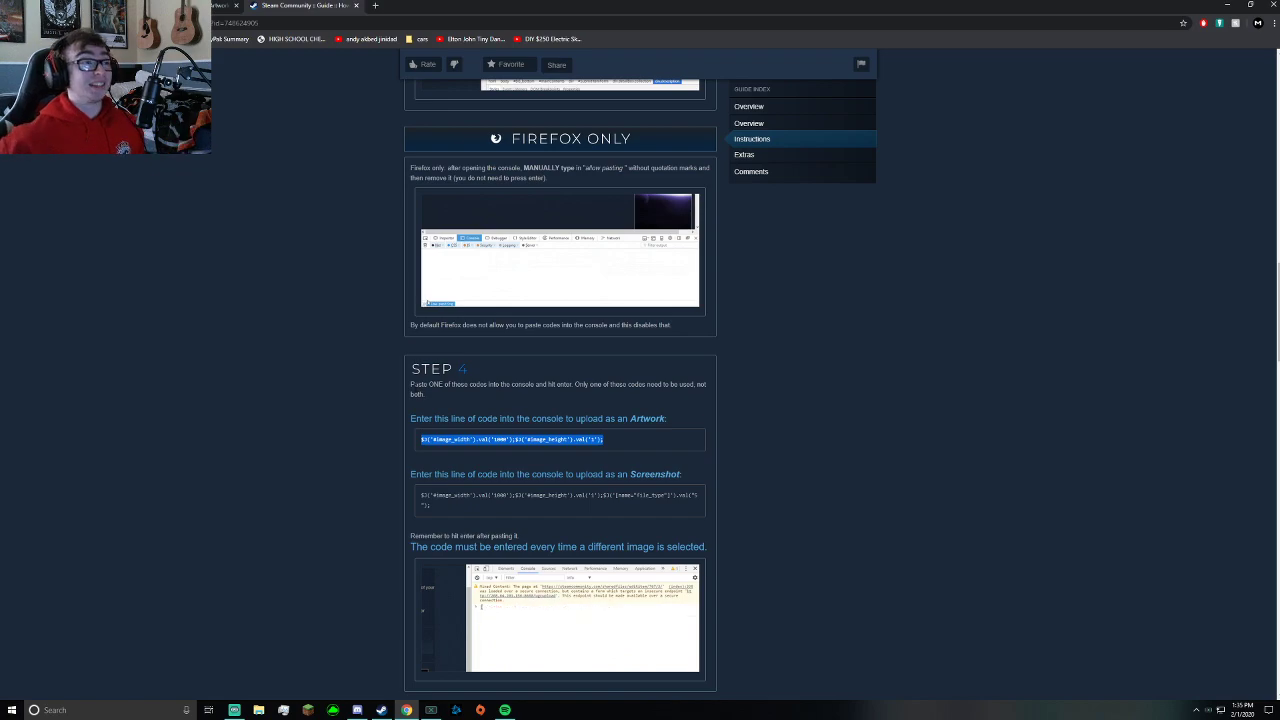
scroll(397, 271, "up", 2)
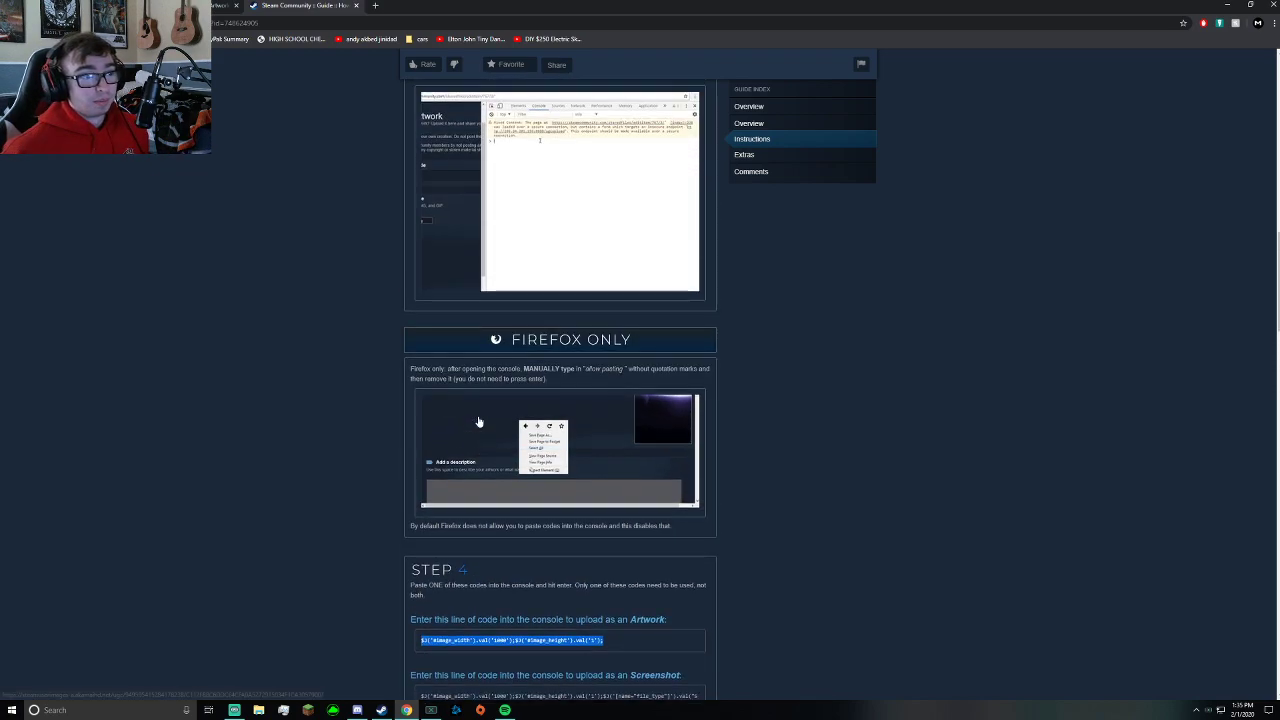
scroll(397, 271, "up", 2)
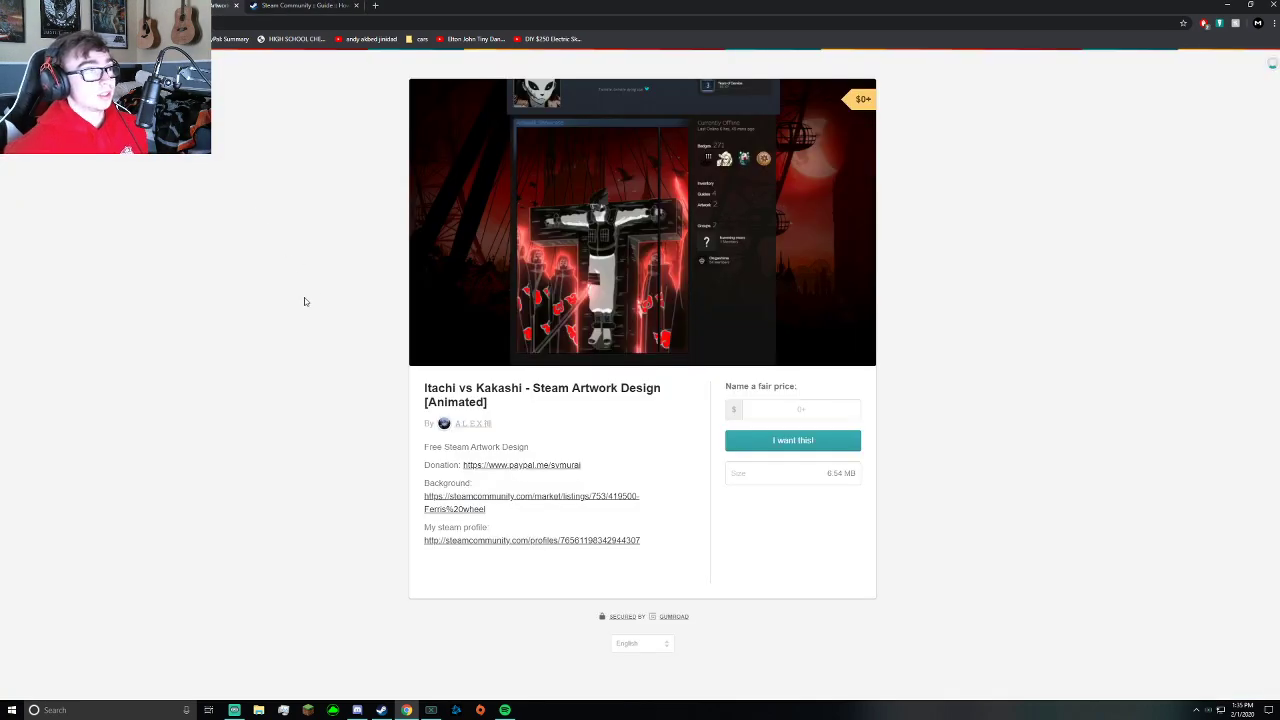
Go back to the DeviantArt animated designs gallery, browse it, then back out to the Google results
key("alt+Left")
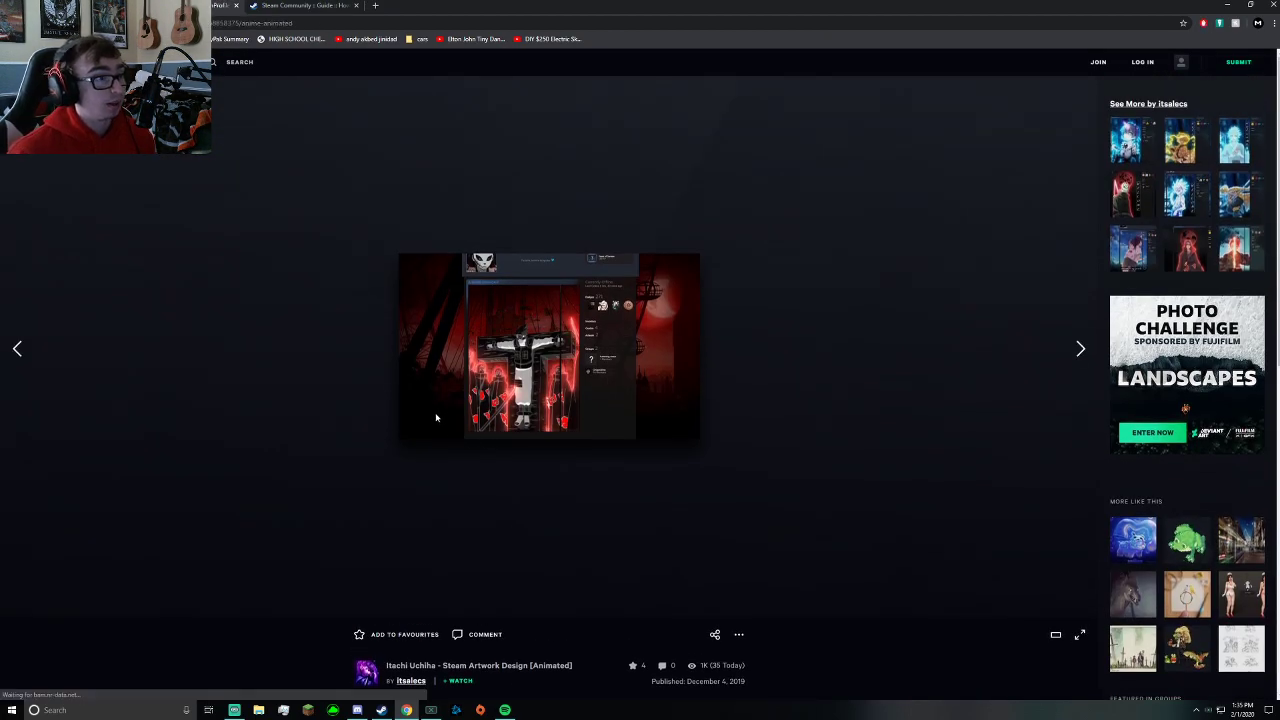
key("alt+Left")
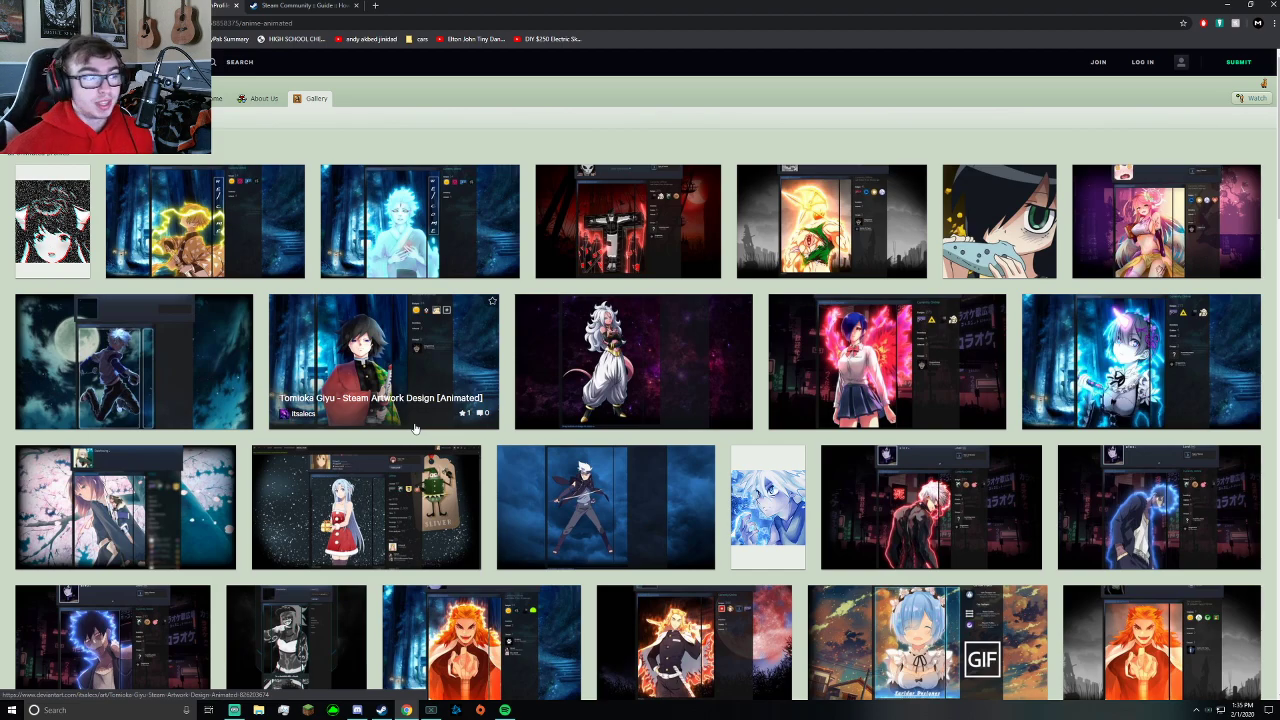
scroll(600, 300, "down", 1)
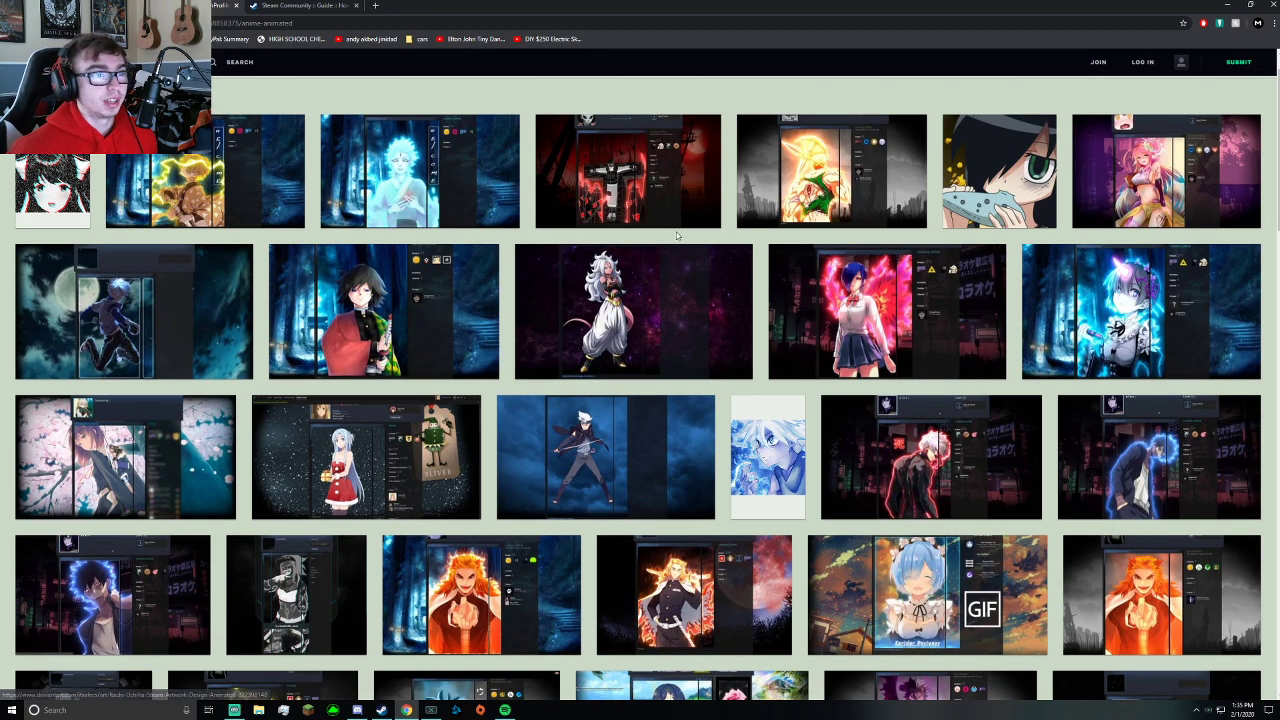
scroll(680, 310, "down", 5)
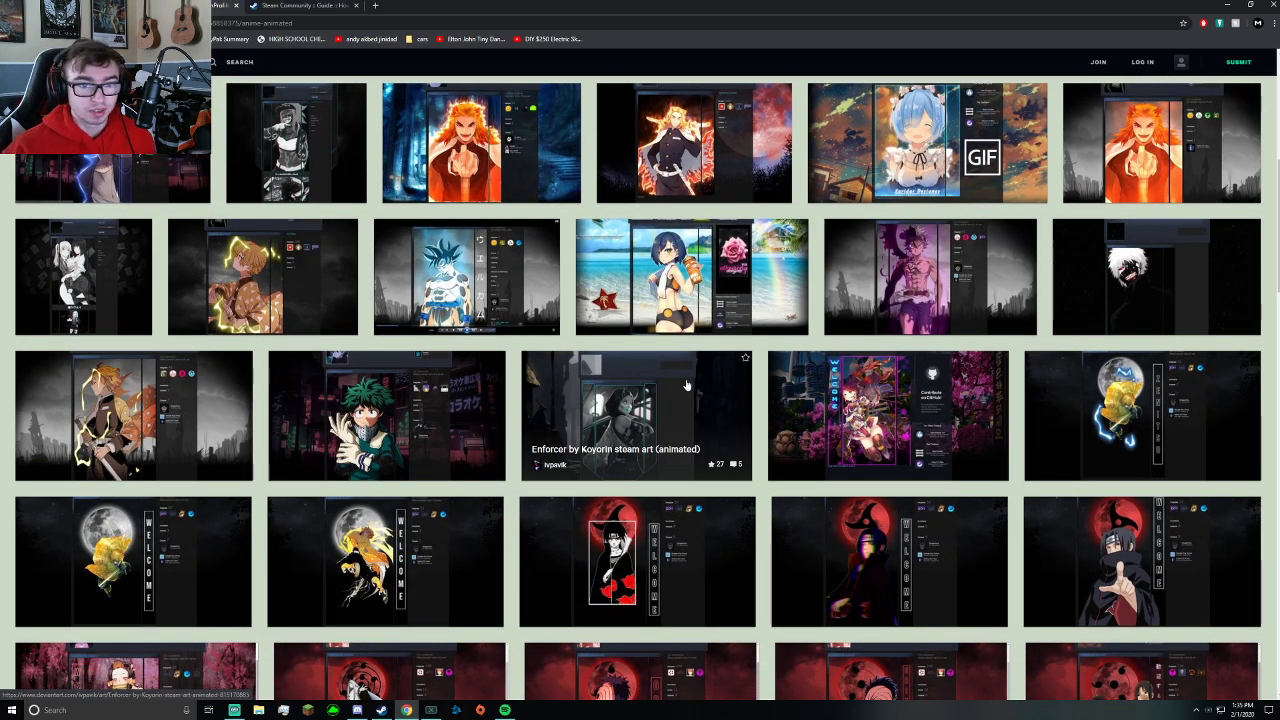
scroll(696, 433, "down", 8)
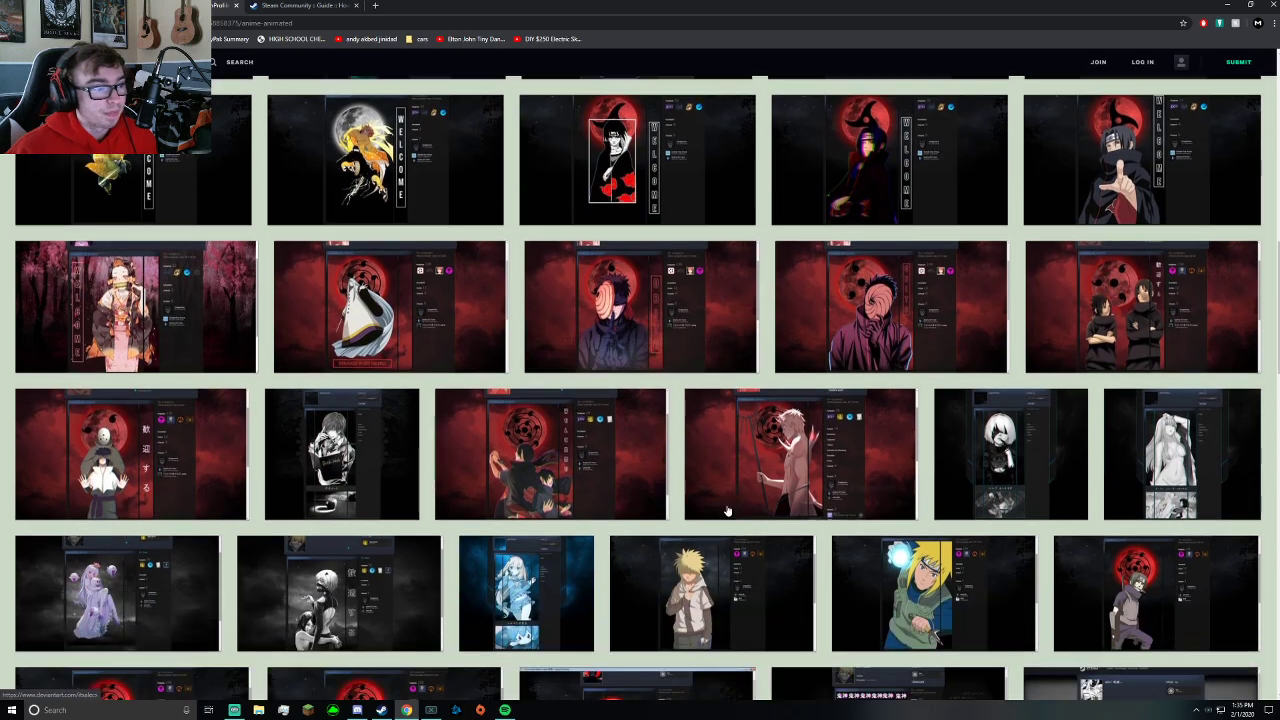
scroll(700, 515, "down", 4)
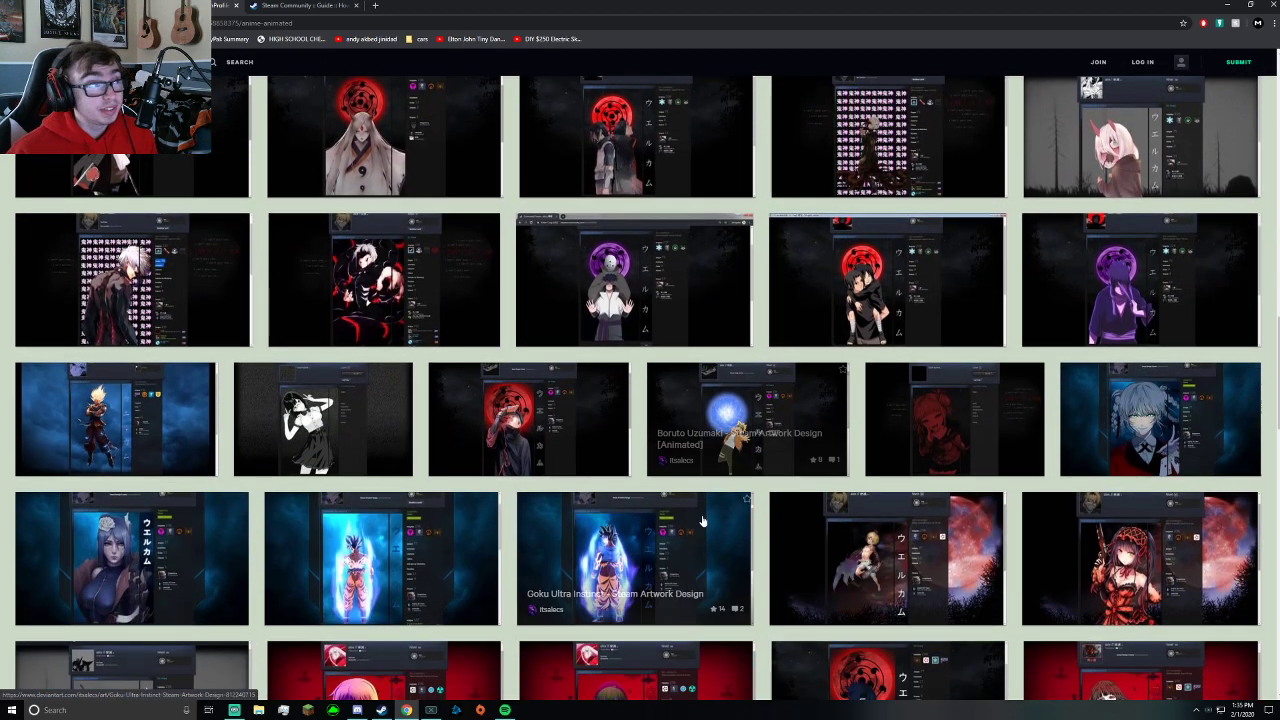
scroll(565, 510, "down", 2)
key("alt+Left")
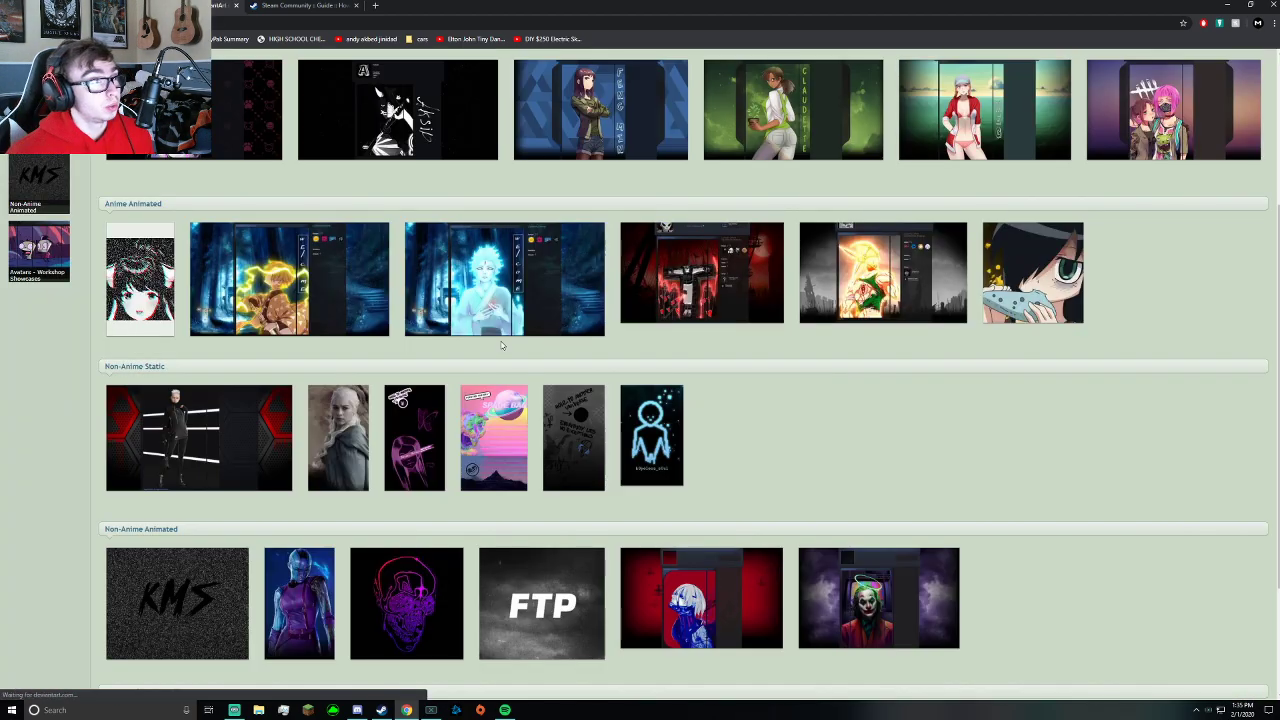
key("alt+Left")
Open the DeviantArt result '[Free] Steam Artwork Showcase [Animated]' from the Google results
scroll(366, 281, "up", 3)
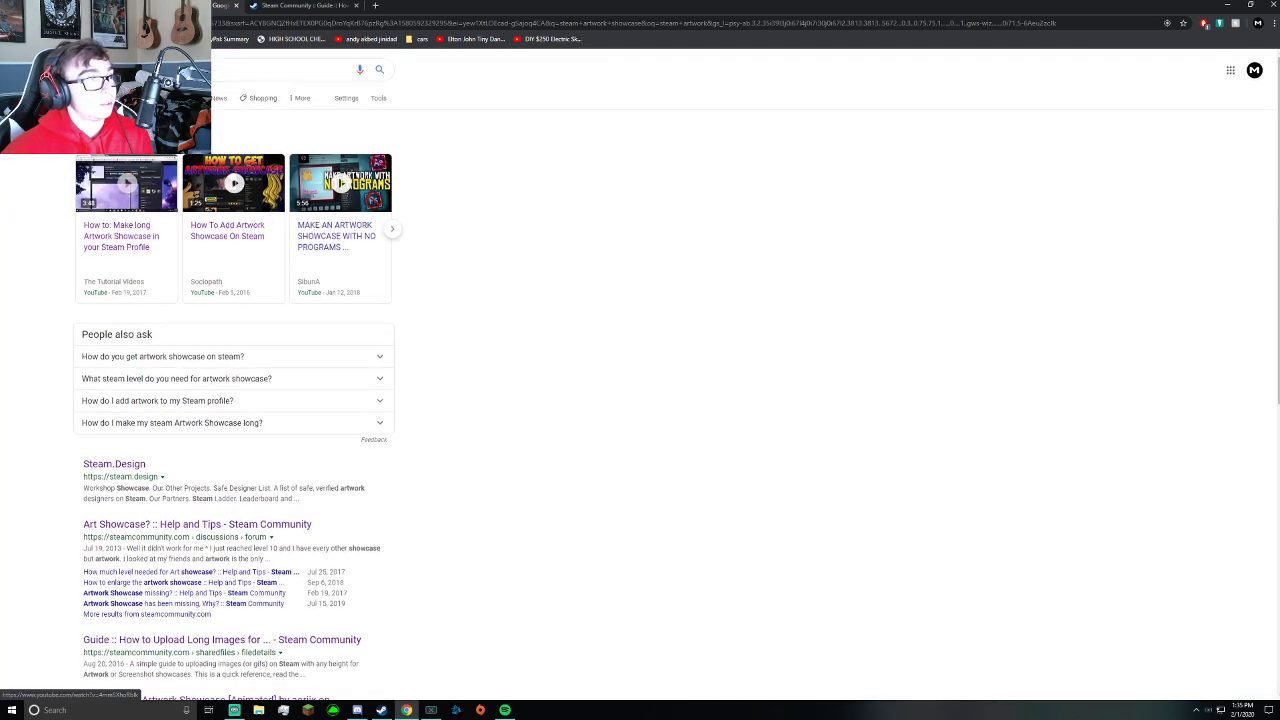
scroll(155, 516, "down", 2)
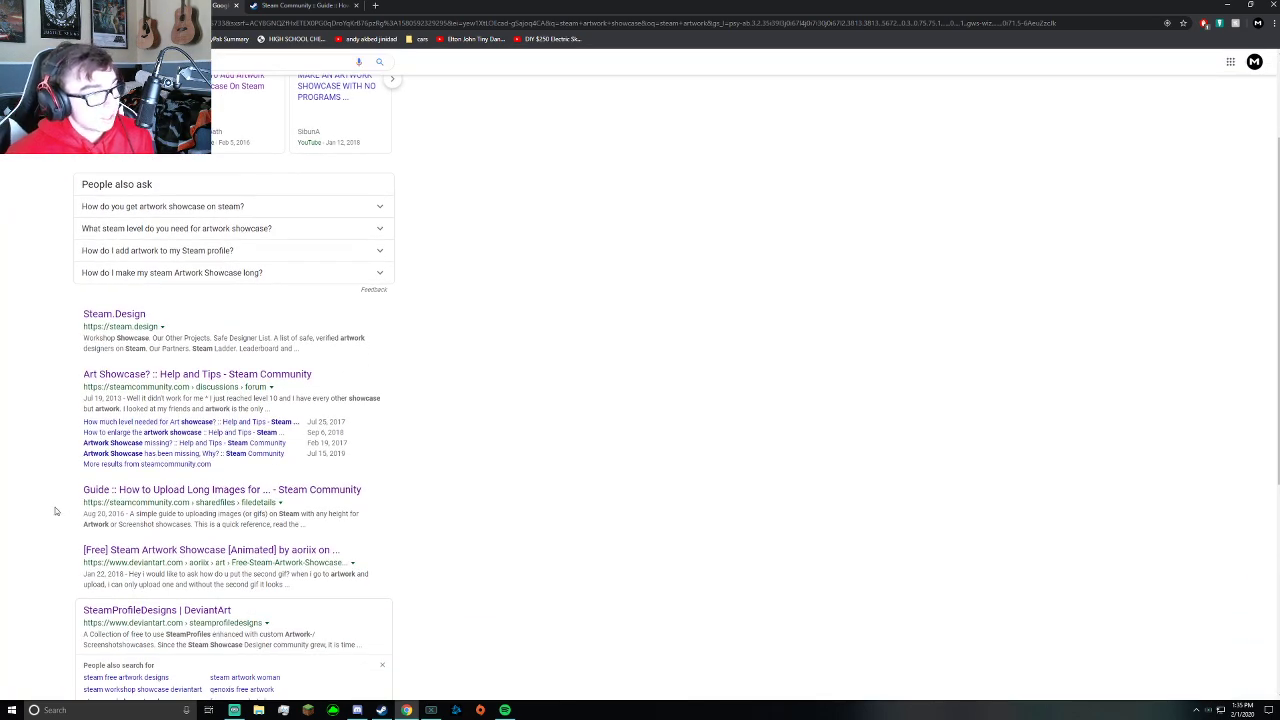
scroll(80, 540, "down", 1)
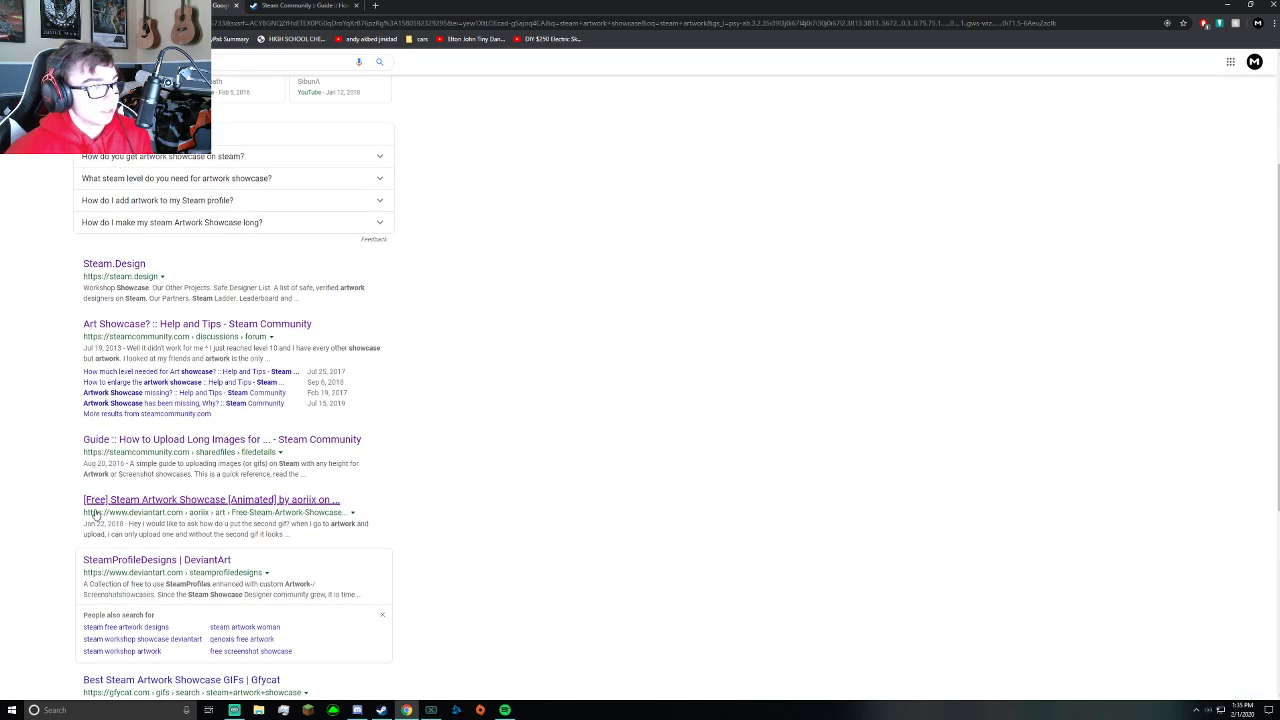
left_click(270, 508)
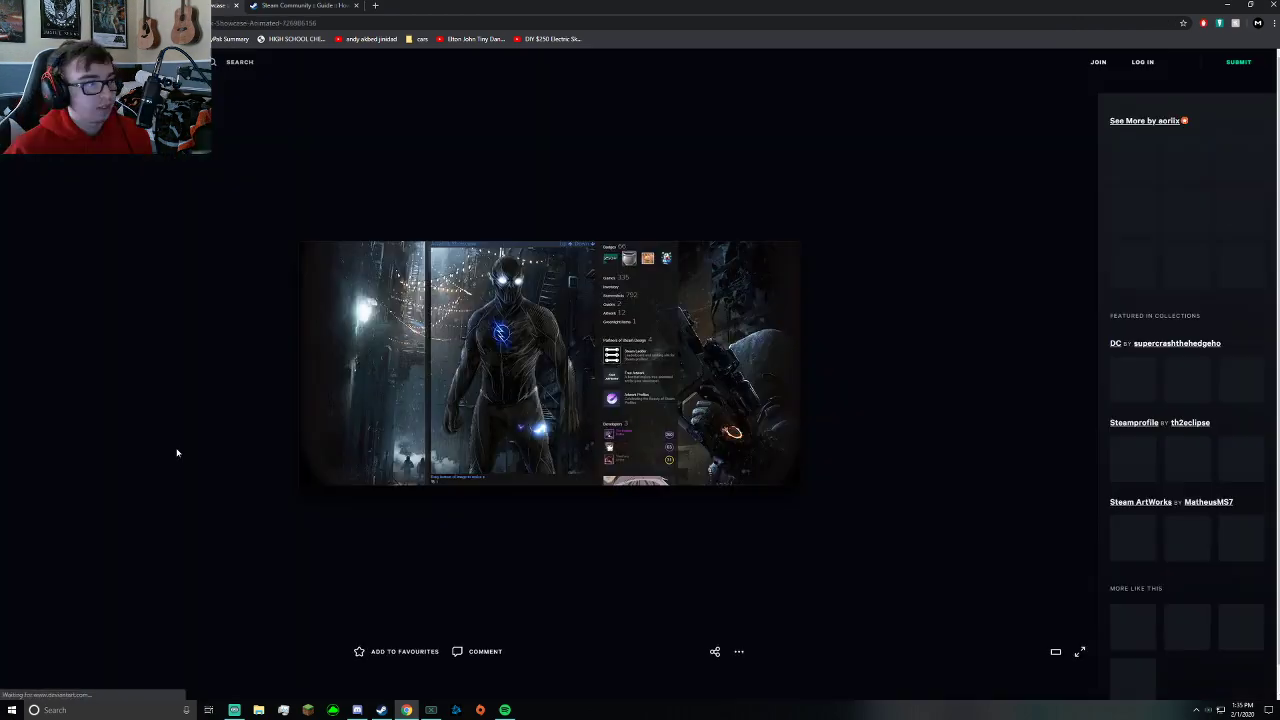